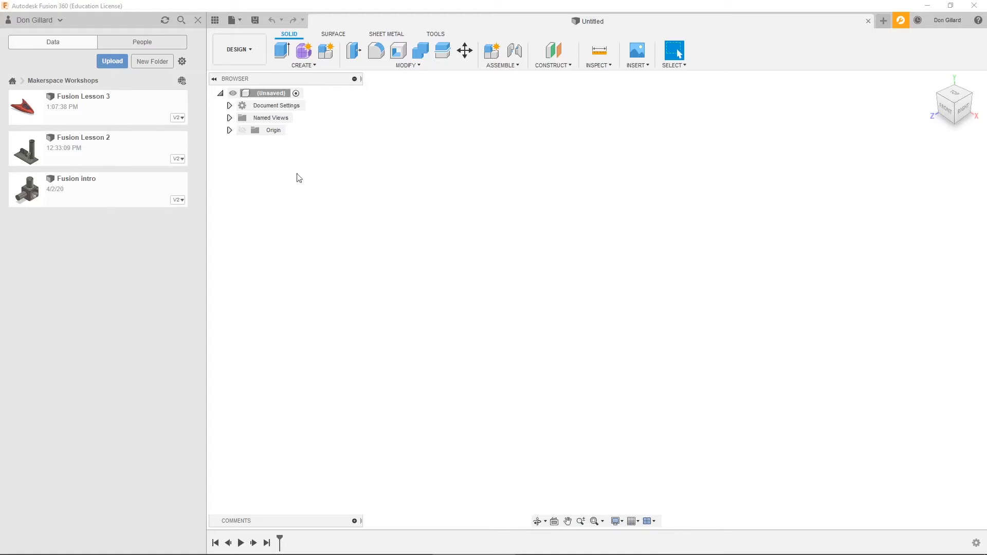
- Save the new design as "Lesson 4" in the Makerspace Workshops project and close the project file listing
{"action": "left_click", "coordinate": [256, 19]}
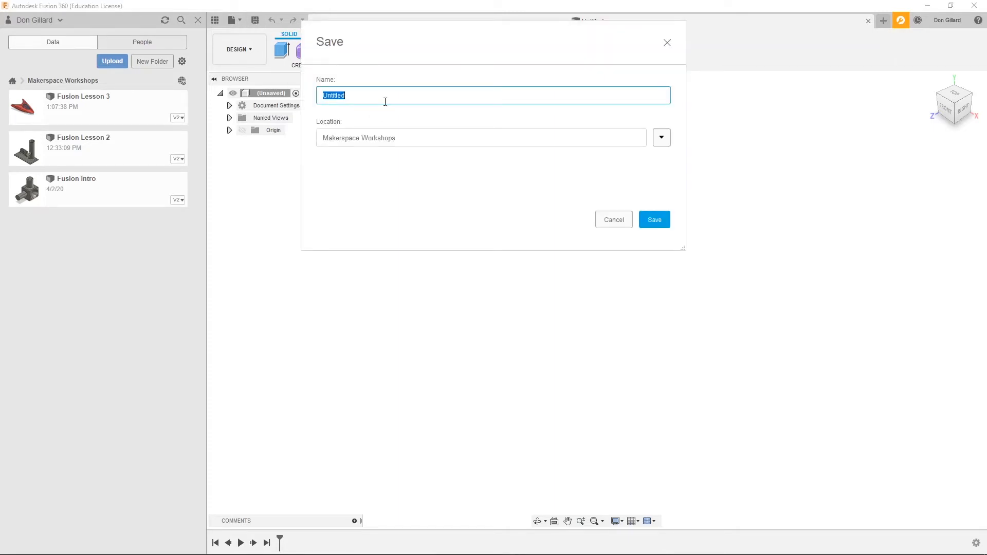
{"action": "type", "text": "Lesson 4"}
{"action": "left_click", "coordinate": [651, 220]}
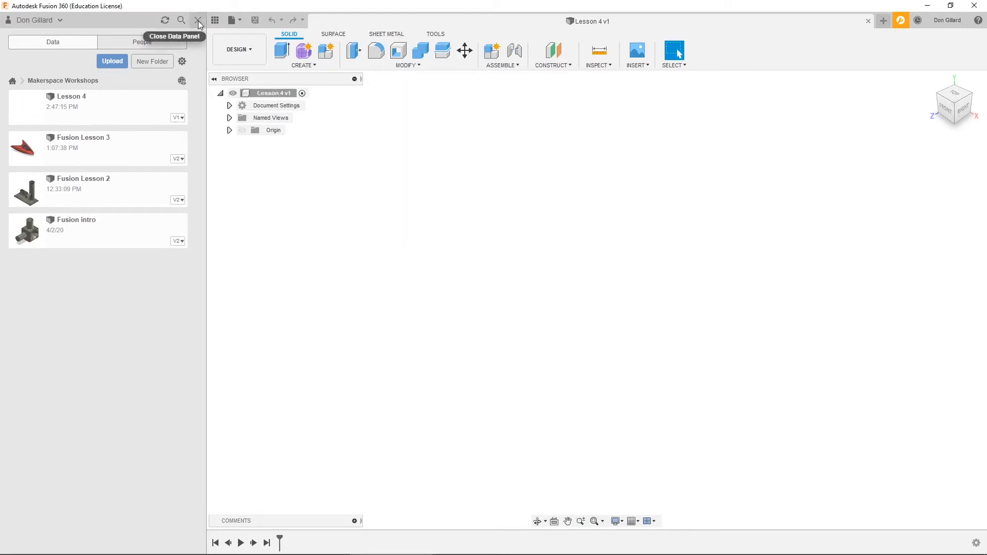
{"action": "left_click", "coordinate": [198, 21]}
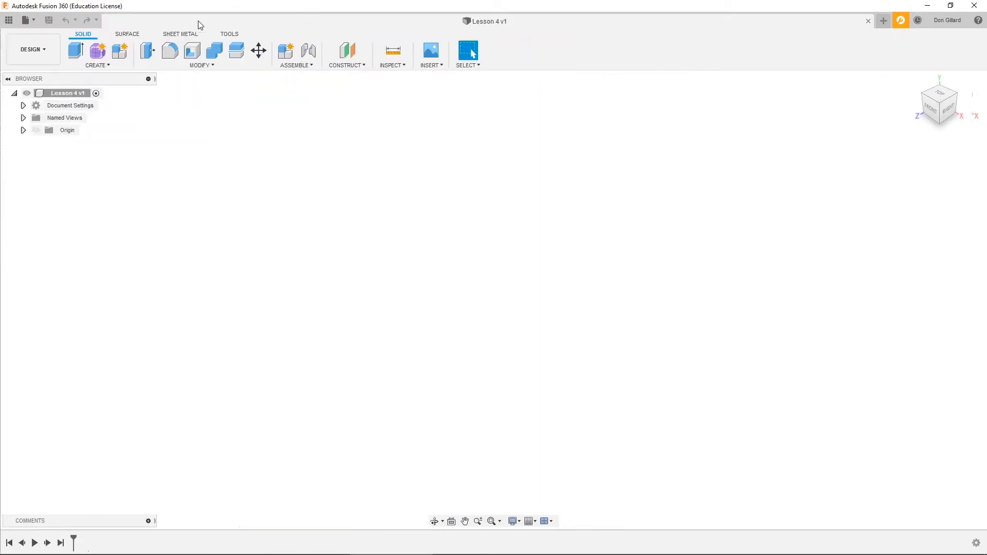
- Show the origin planes and sketch a circle about 2.5 in in diameter on the horizontal XZ plane, centred on the origin
{"action": "left_click", "coordinate": [35, 131]}
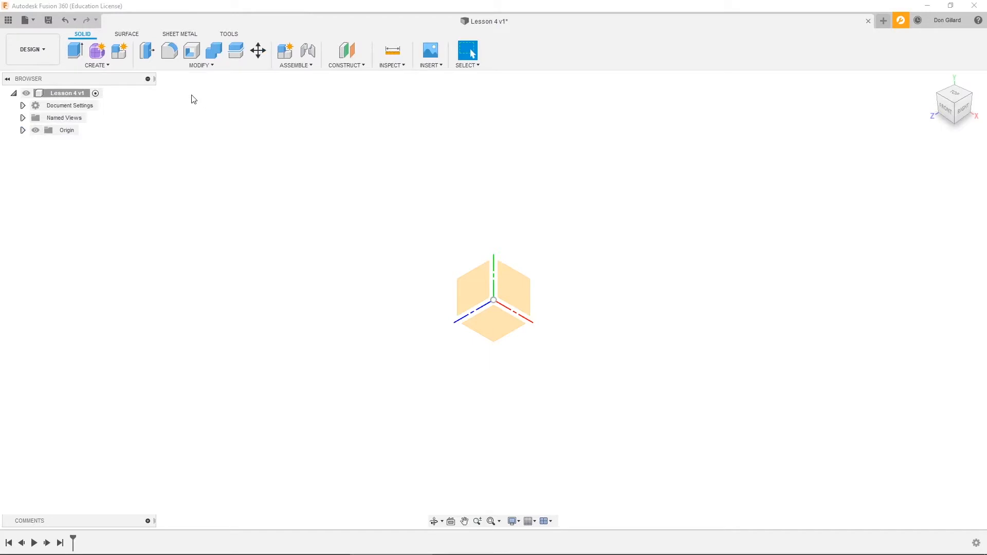
{"action": "left_click", "coordinate": [108, 66]}
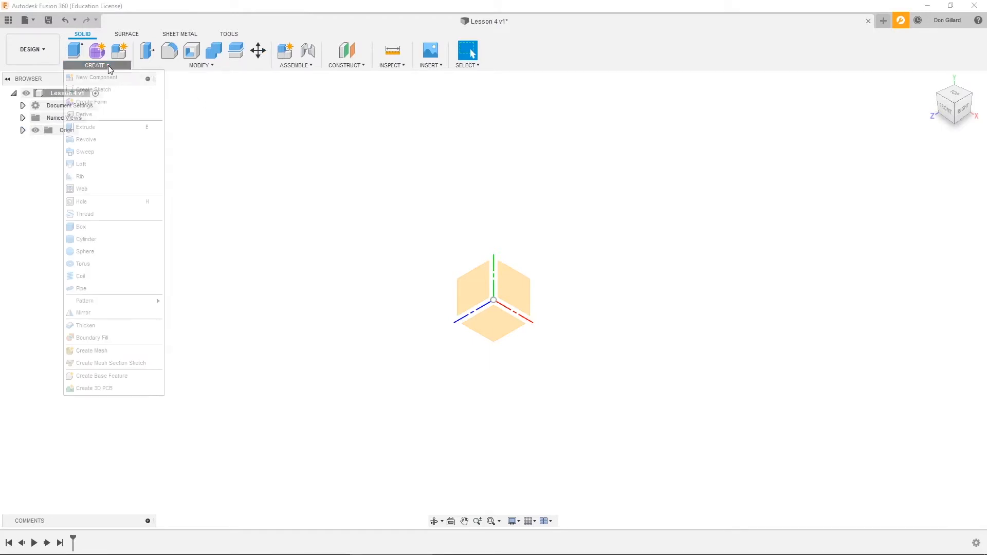
{"action": "left_click", "coordinate": [108, 88]}
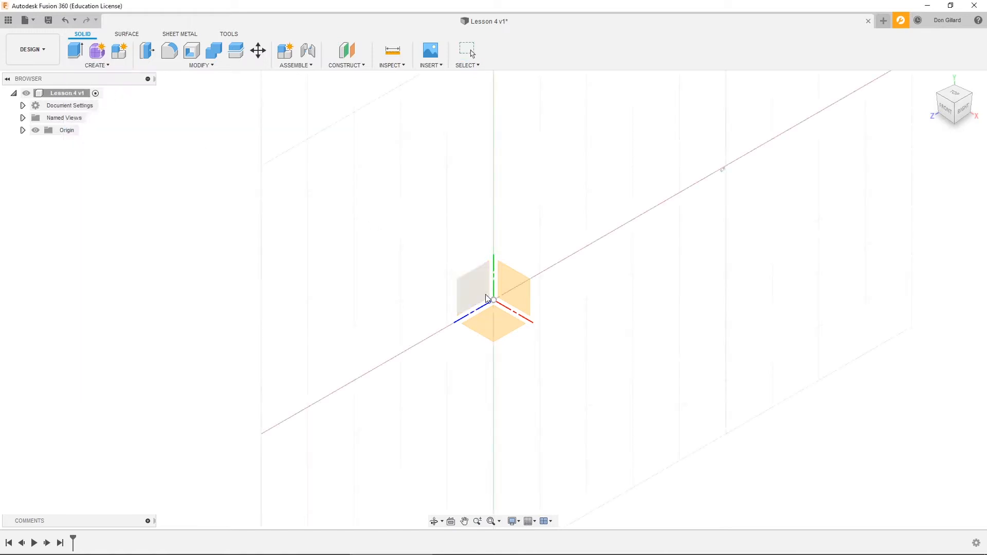
{"action": "left_click", "coordinate": [503, 329]}
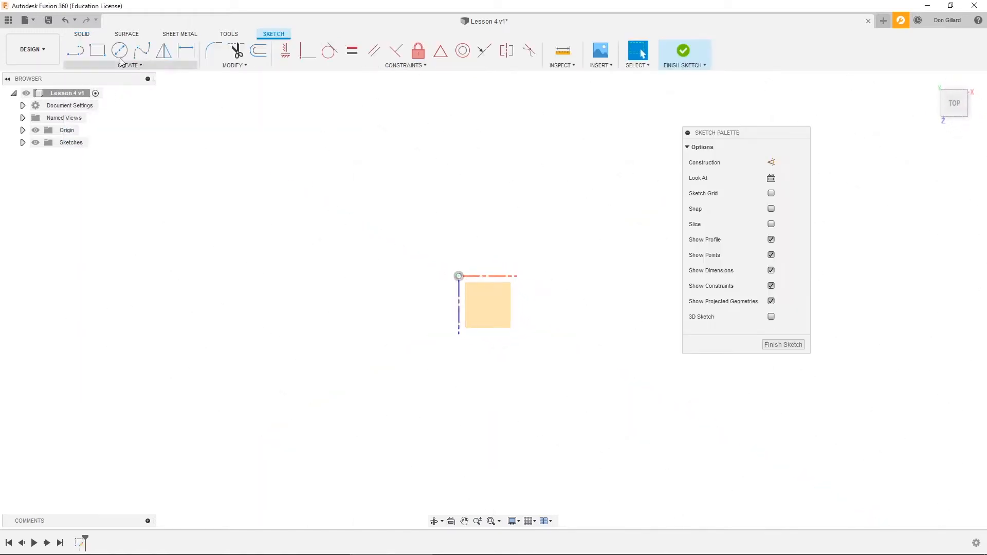
{"action": "left_click", "coordinate": [119, 50]}
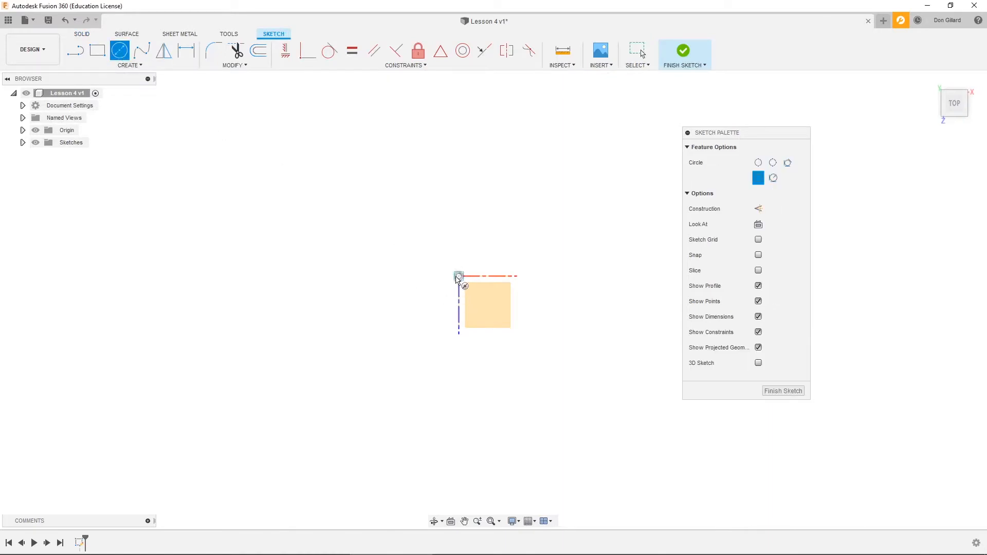
{"action": "left_click", "coordinate": [458, 278]}
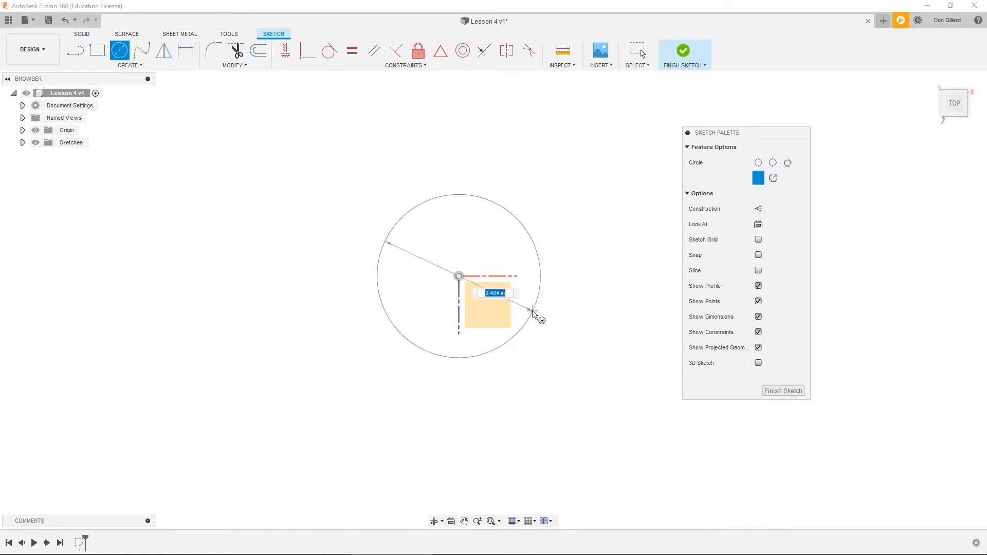
{"action": "left_click", "coordinate": [535, 314]}
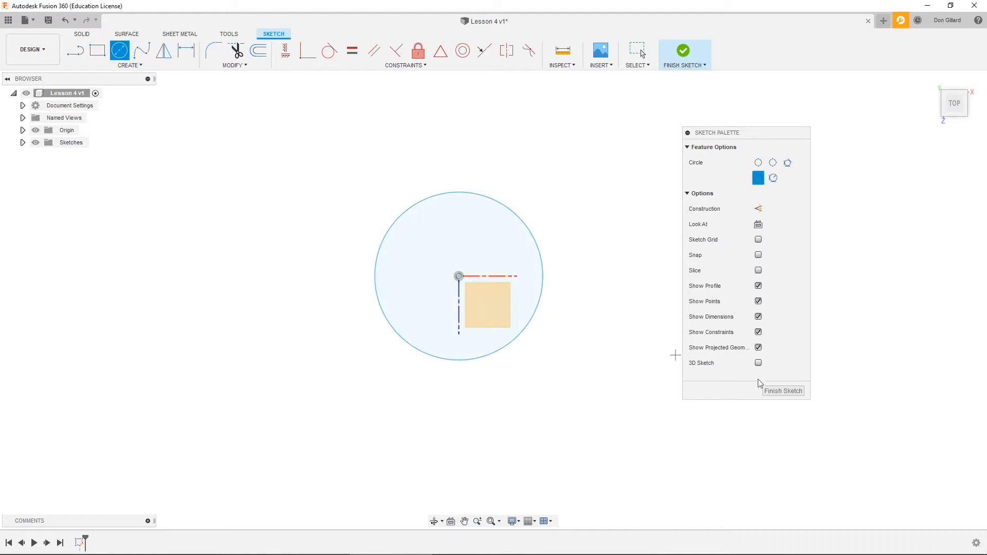
{"action": "left_click", "coordinate": [781, 392]}
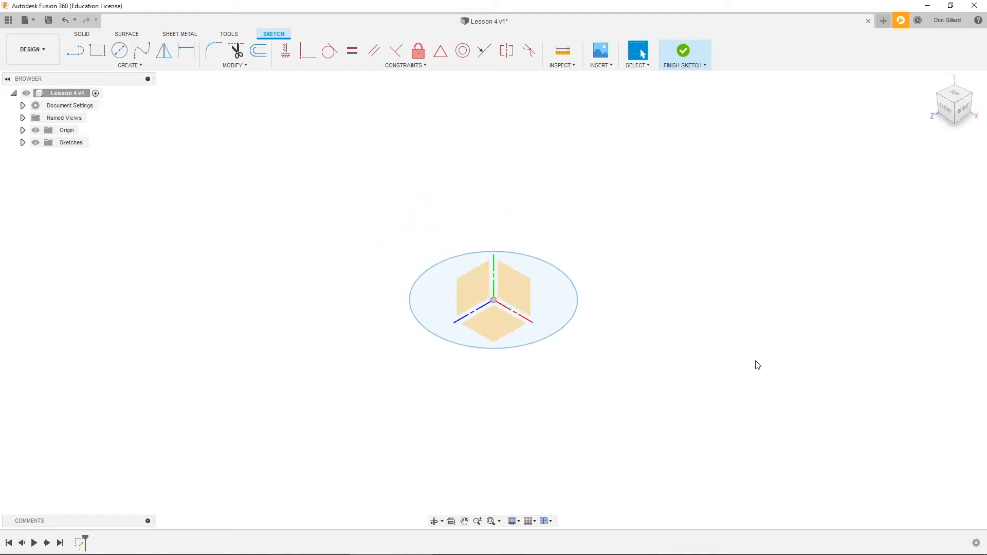
- Rename the circle's sketch as "Bottom Circle"
{"action": "left_click", "coordinate": [23, 142]}
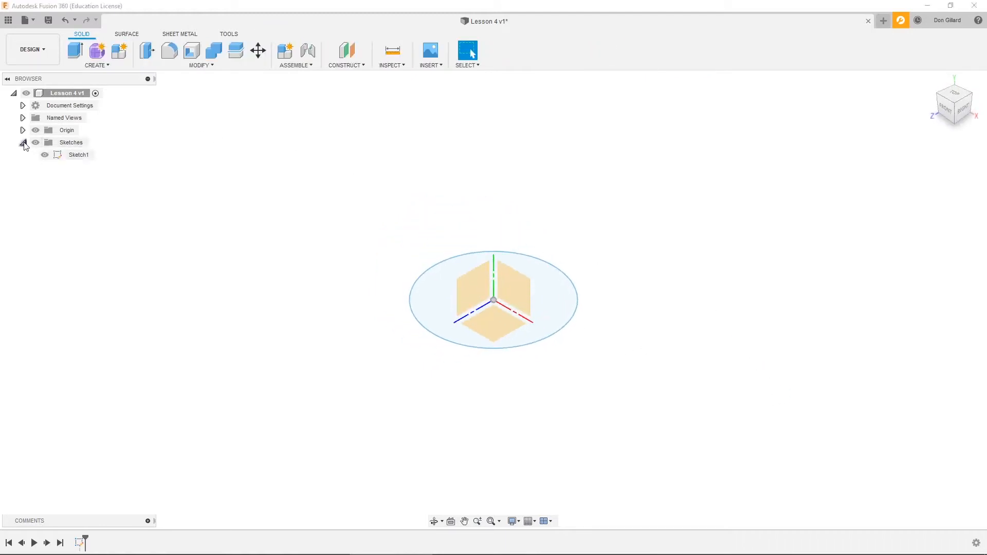
{"action": "double_click", "coordinate": [80, 157]}
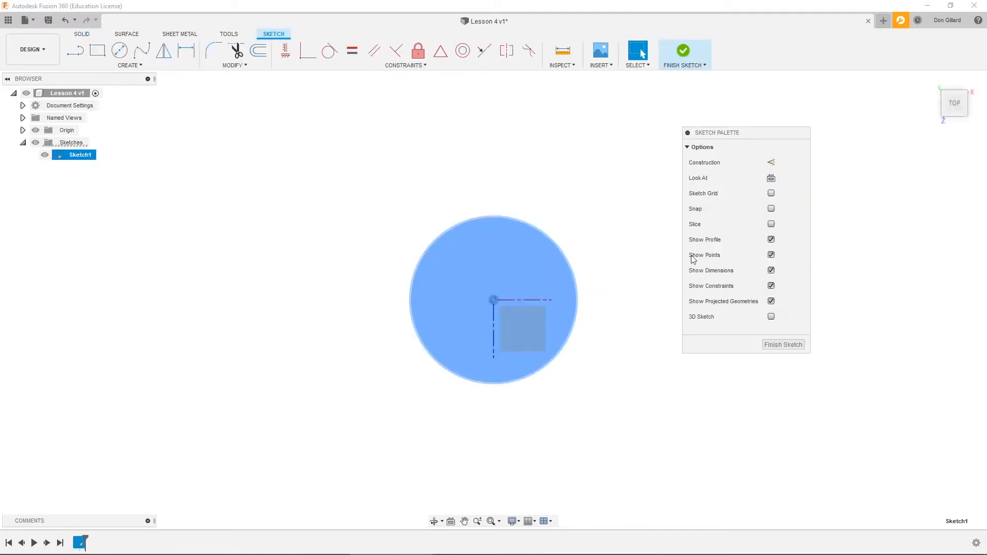
{"action": "left_click", "coordinate": [783, 344]}
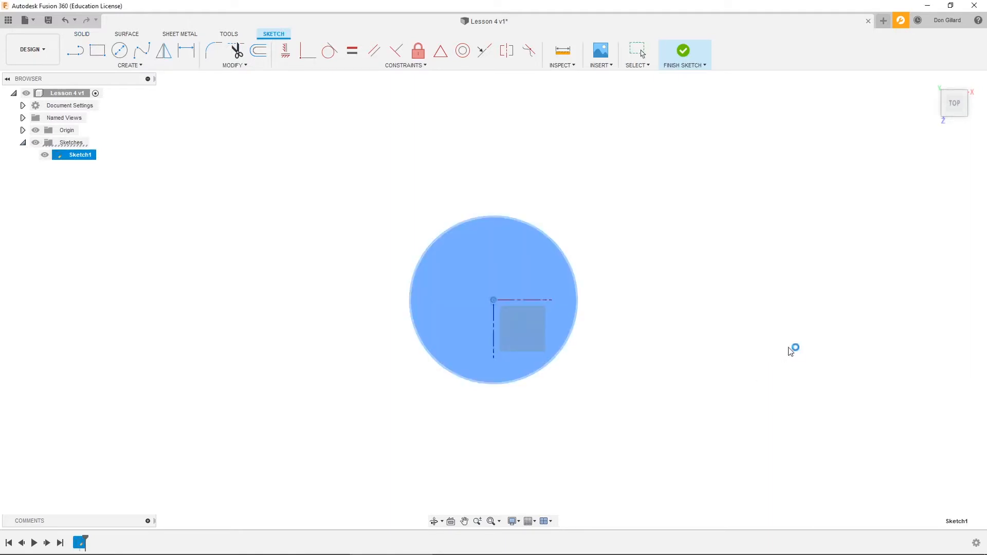
{"action": "left_click", "coordinate": [81, 157]}
{"action": "left_click", "coordinate": [85, 156]}
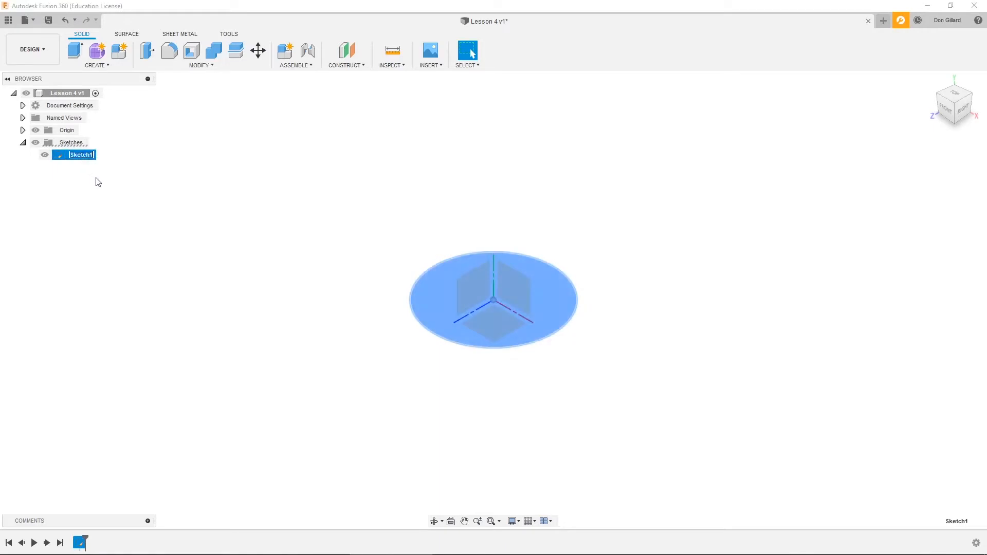
{"action": "type", "text": "Bottom Circle"}
{"action": "left_click", "coordinate": [137, 200]}
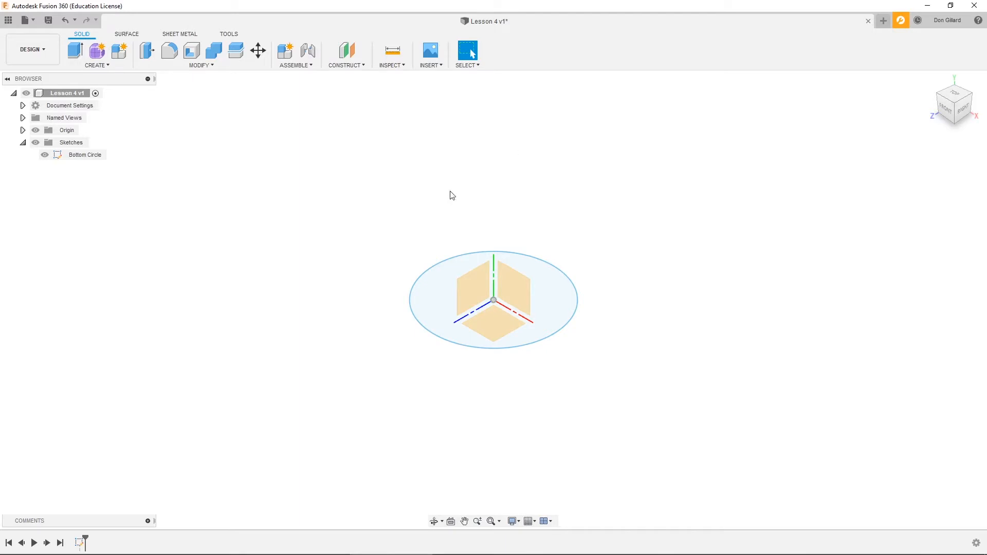
- Examine the origin's axes and planes by listing them and switching their visibility off and back on
{"action": "left_click", "coordinate": [22, 130]}
{"action": "left_click", "coordinate": [35, 131]}
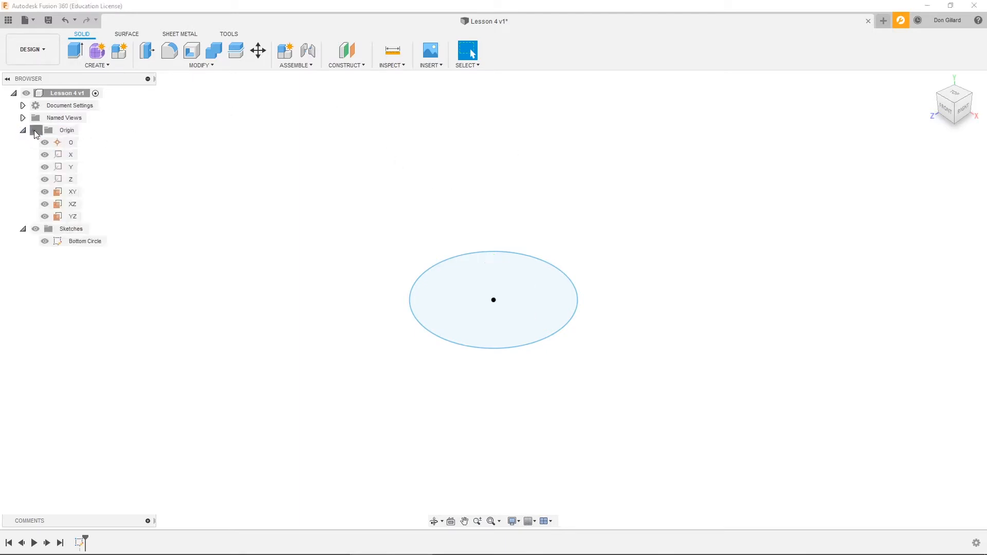
{"action": "left_click", "coordinate": [35, 131]}
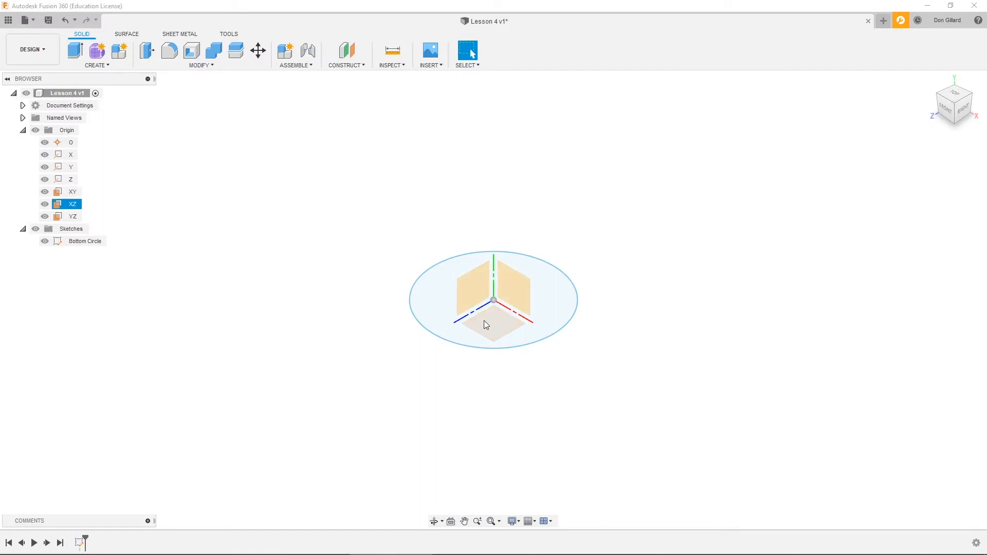
- Create an offset construction plane 3 in above the horizontal XZ plane
{"action": "left_click", "coordinate": [364, 66]}
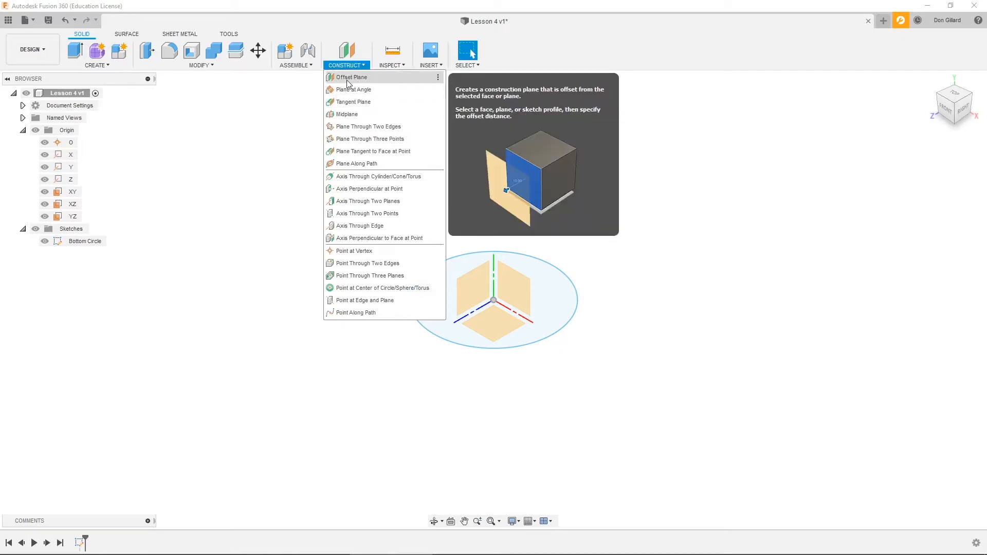
{"action": "left_click", "coordinate": [348, 78]}
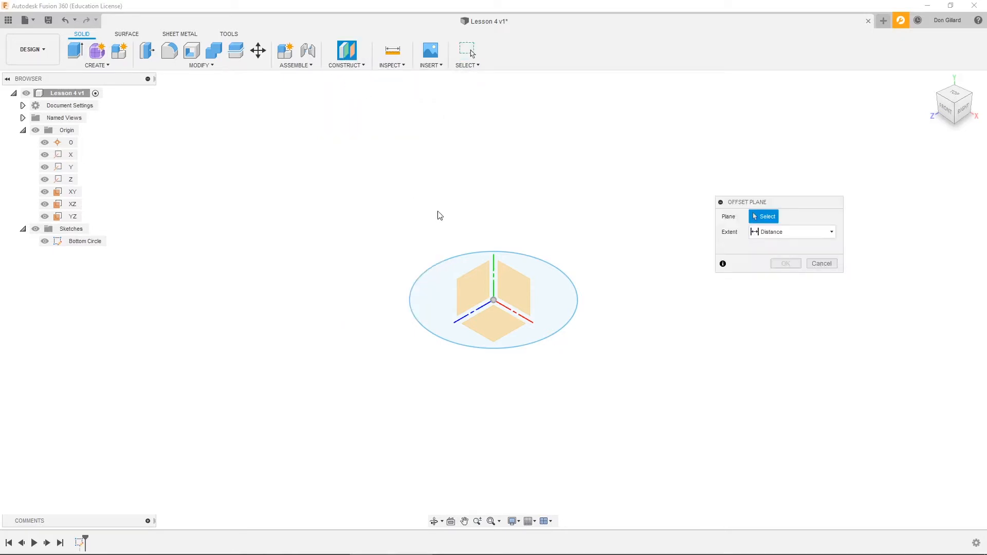
{"action": "left_click", "coordinate": [496, 329]}
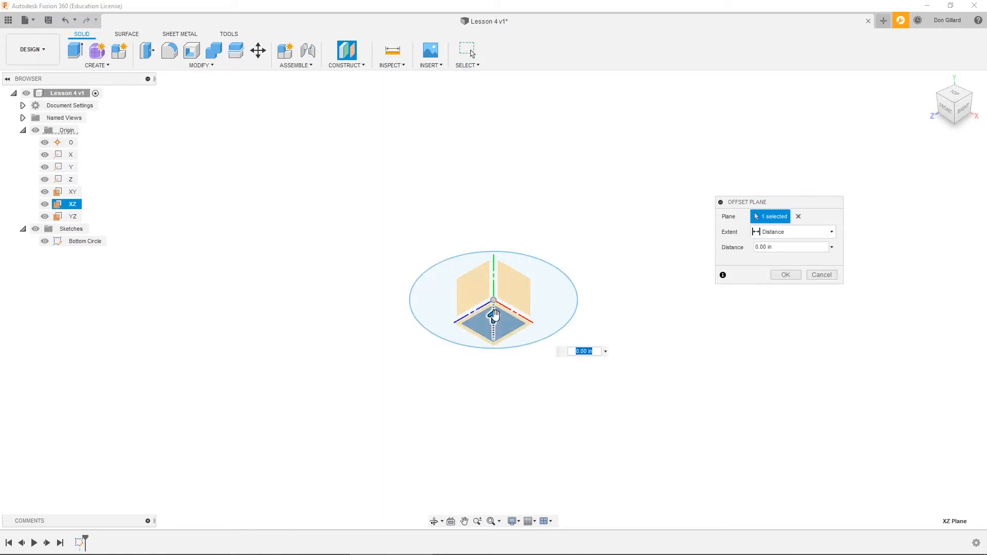
{"action": "left_click_drag", "start_coordinate": [490, 300], "coordinate": [506, 184]}
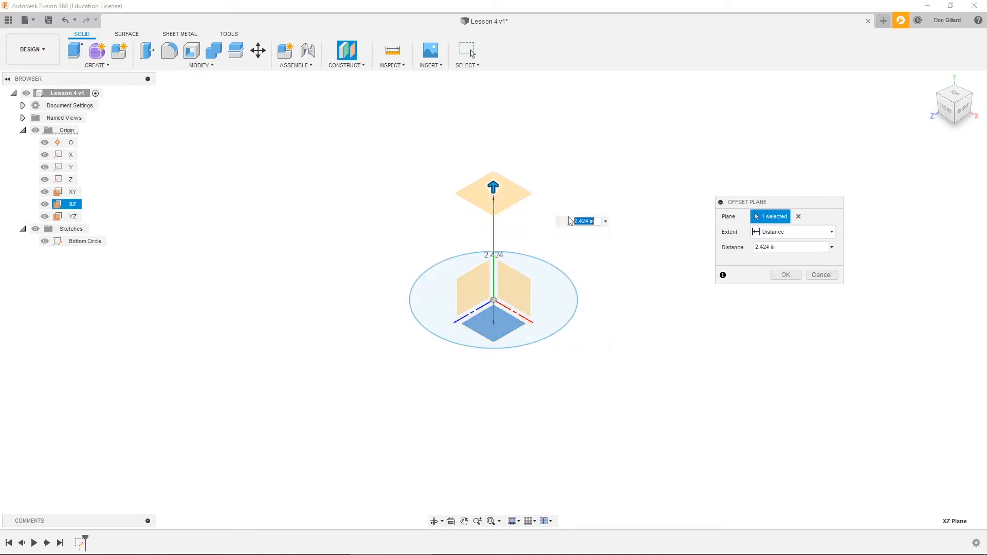
{"action": "type", "text": "3"}
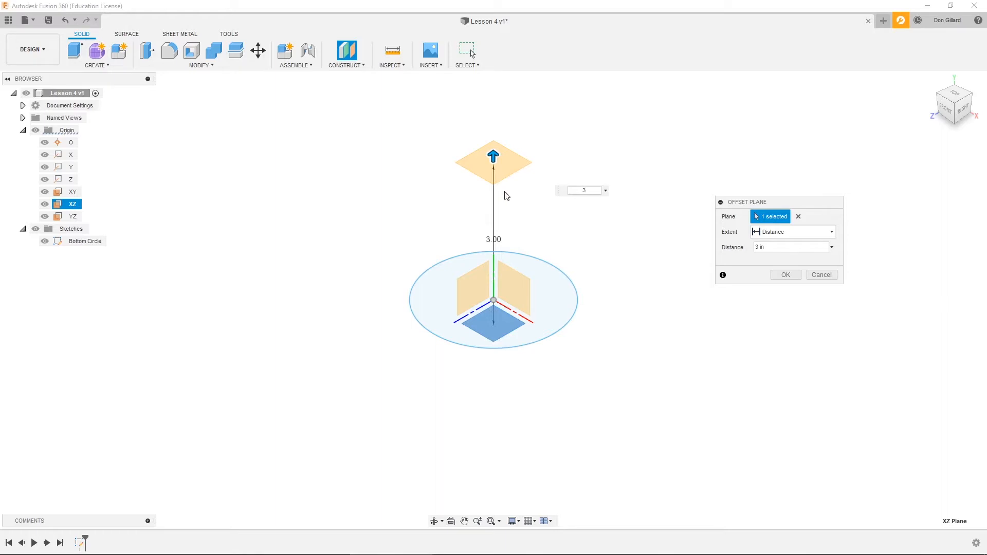
{"action": "left_click", "coordinate": [785, 275]}
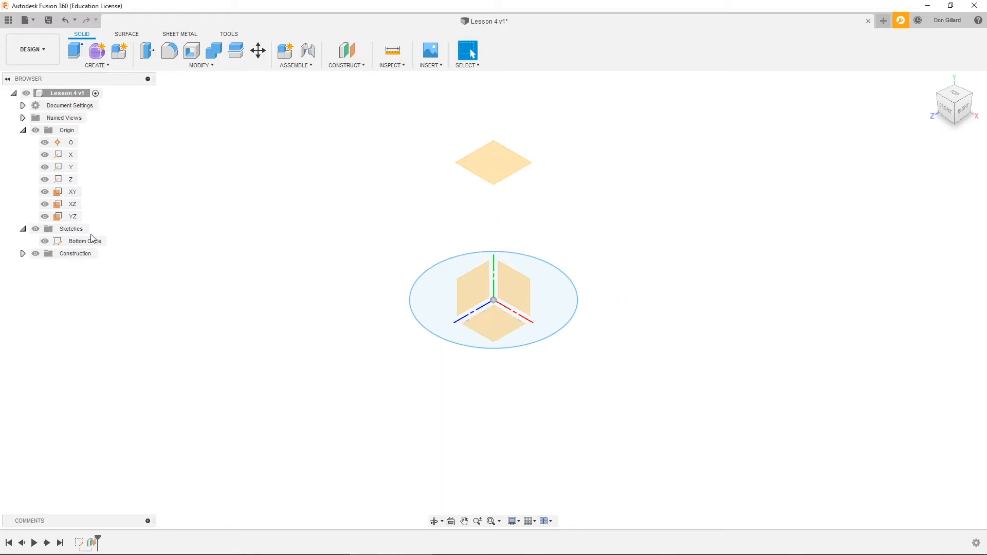
- Collapse the origin listing and check the new offset plane by switching its visibility off and back on
{"action": "left_click", "coordinate": [23, 130]}
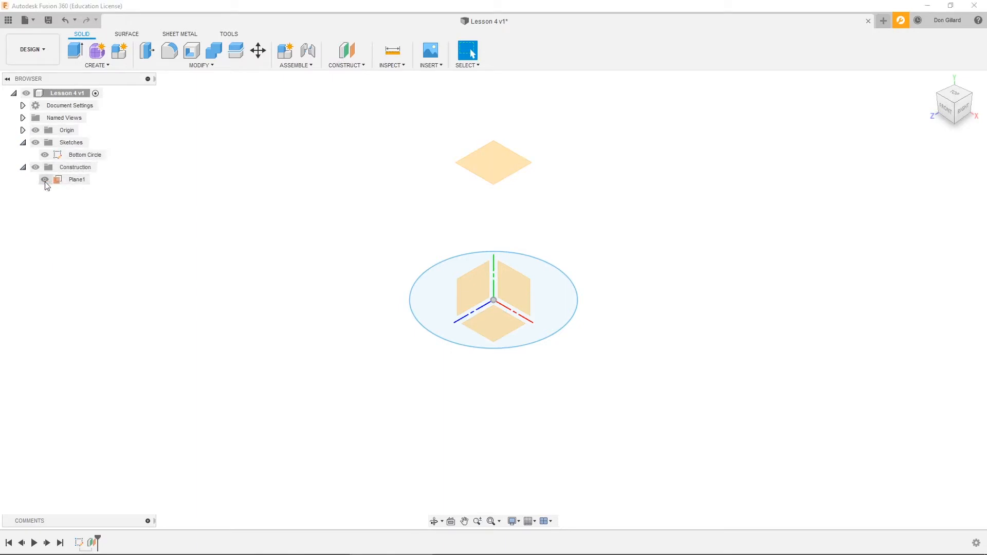
{"action": "left_click", "coordinate": [45, 180]}
{"action": "left_click", "coordinate": [45, 180]}
- Sketch a two-point rectangle about 4 in by 1.5 in on the offset plane, above the circle, and finish the sketch
{"action": "left_click", "coordinate": [106, 67]}
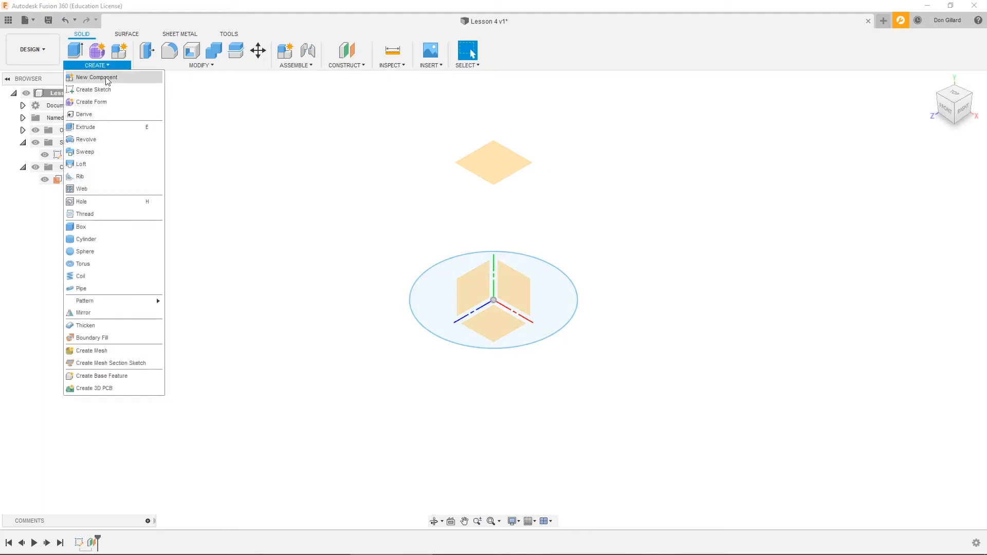
{"action": "left_click", "coordinate": [93, 90]}
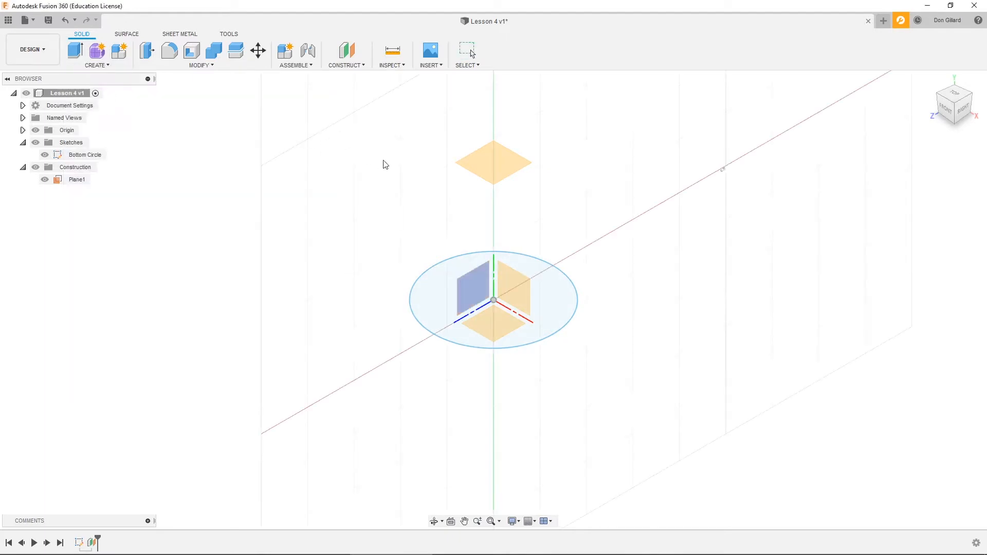
{"action": "left_click", "coordinate": [482, 156]}
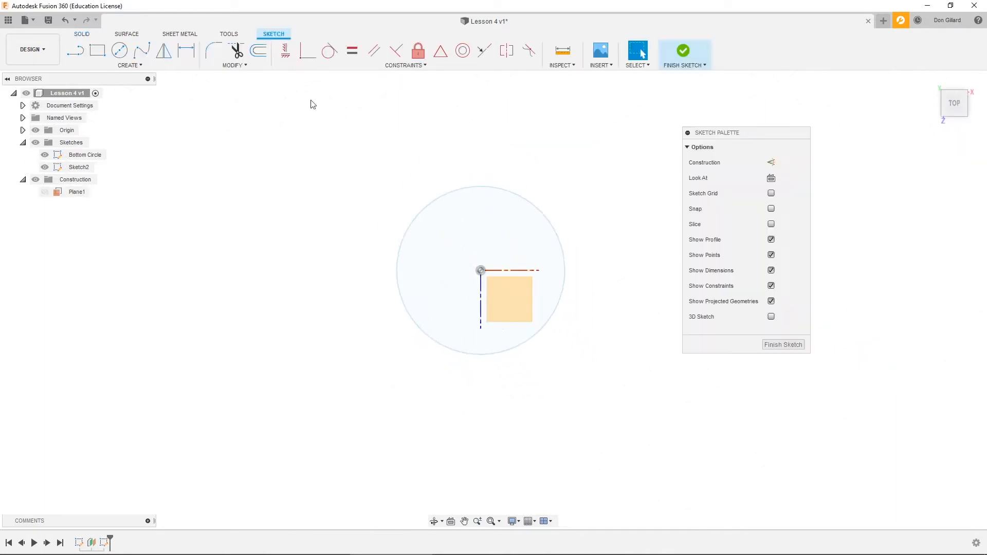
{"action": "left_click", "coordinate": [98, 54]}
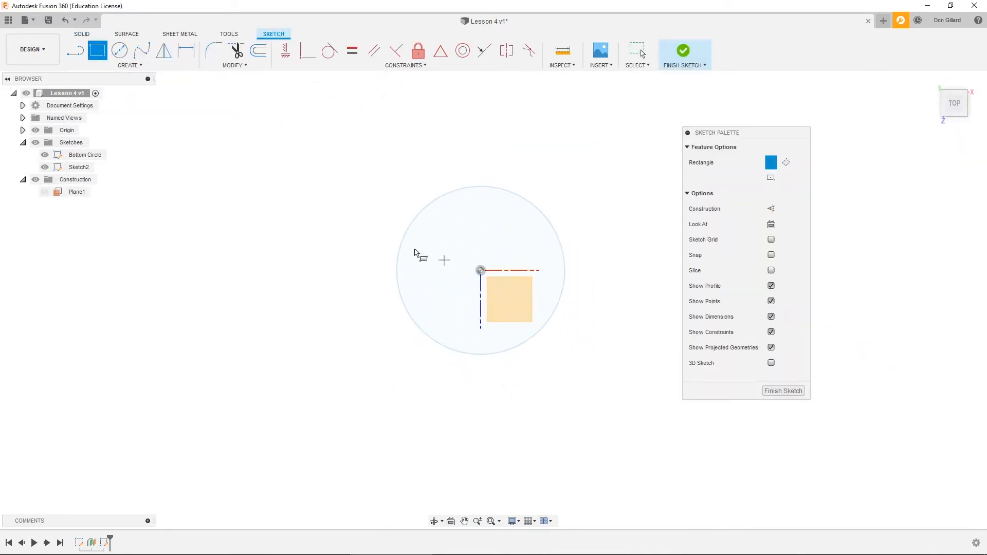
{"action": "left_click", "coordinate": [390, 204]}
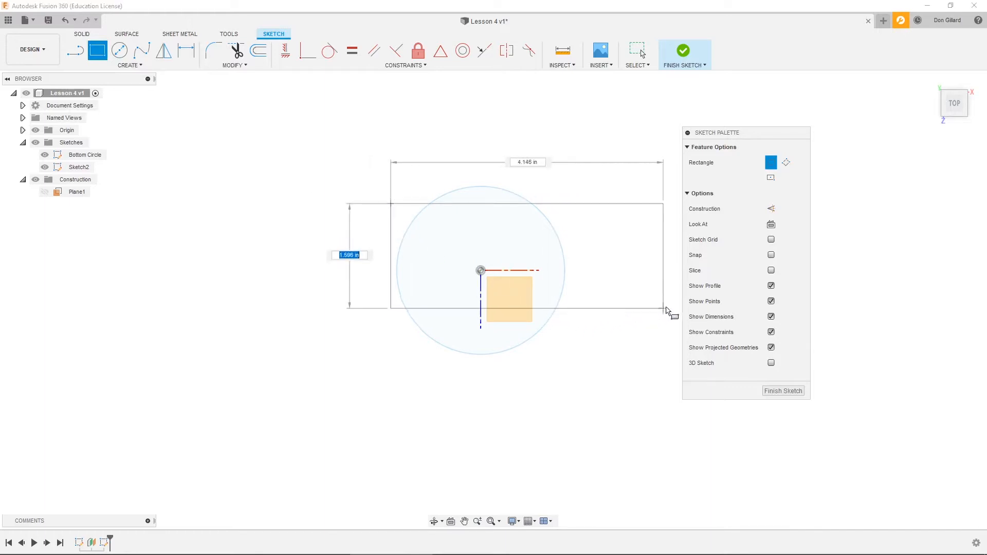
{"action": "left_click", "coordinate": [654, 303]}
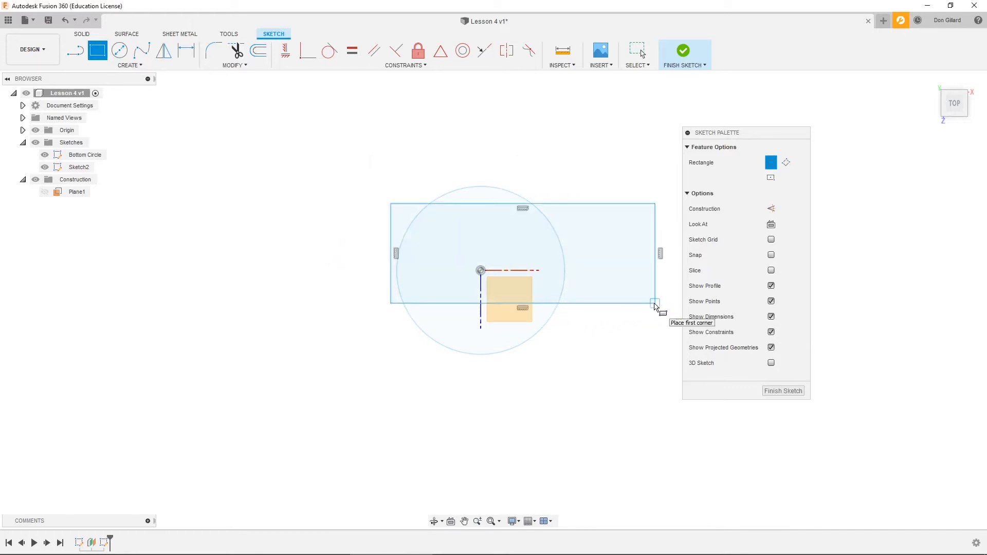
{"action": "left_click", "coordinate": [783, 390]}
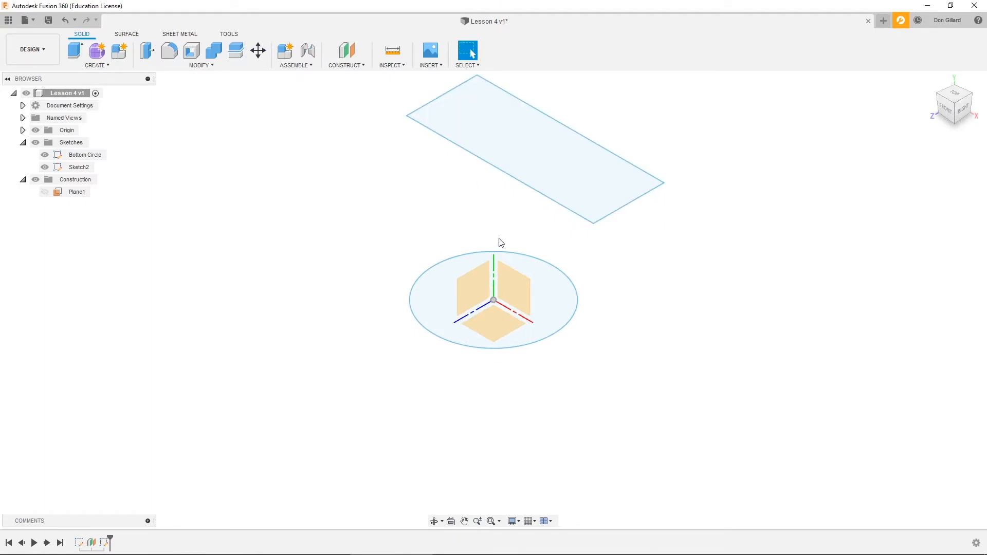
- Rename the rectangle's sketch as "Top rectangle"
{"action": "middle_click_drag", "start_coordinate": [661, 327], "coordinate": [477, 314], "text": "shift"}
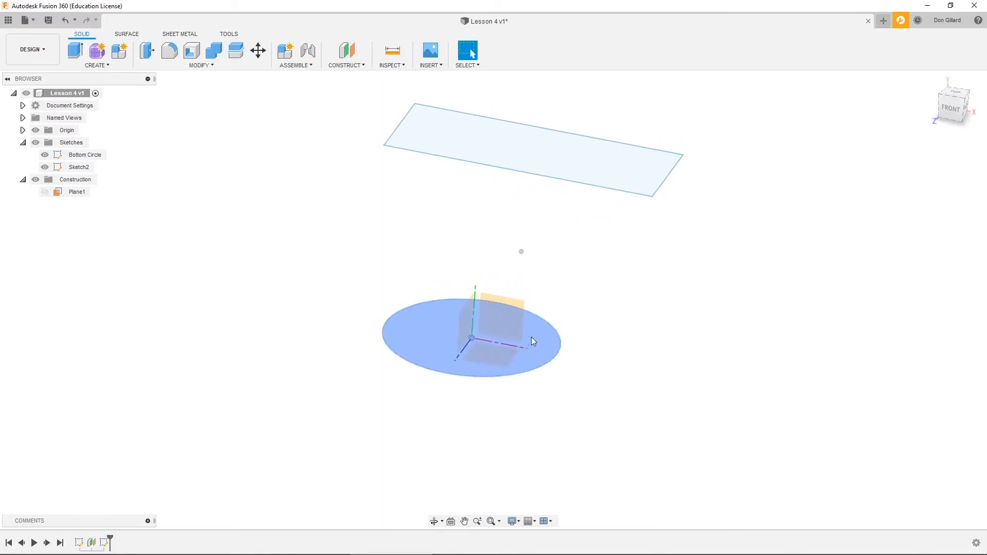
{"action": "double_click", "coordinate": [80, 167]}
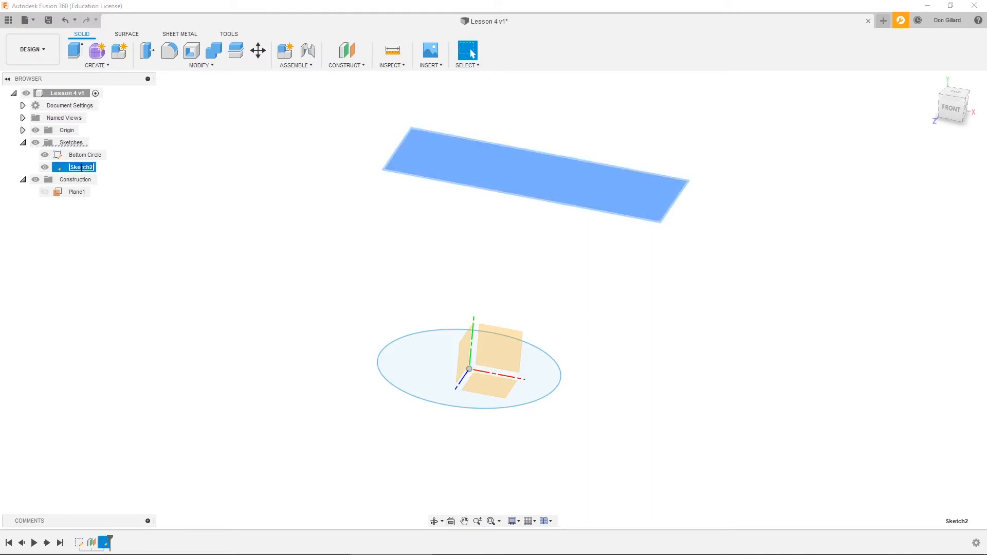
{"action": "type", "text": "Top rectangle"}
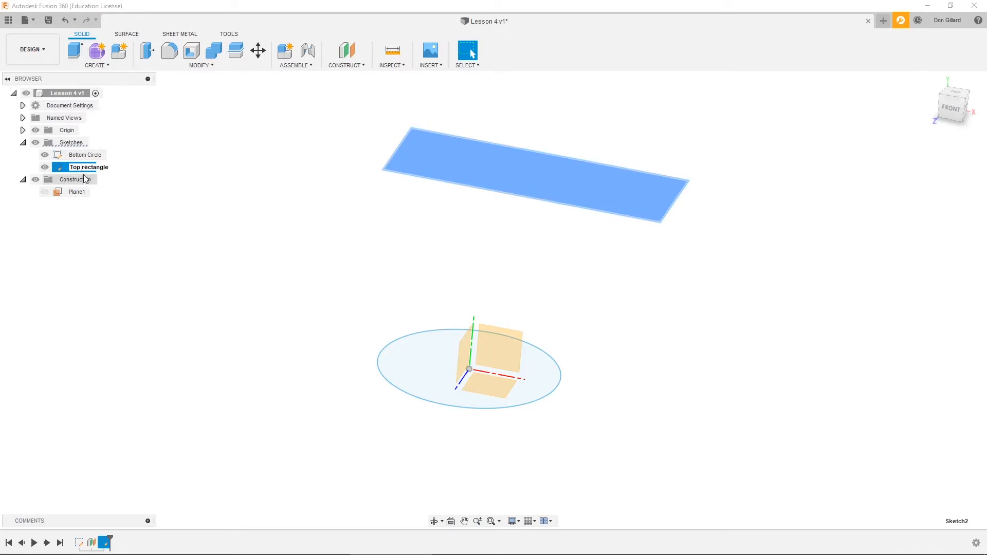
- Hide the Top rectangle and Bottom Circle sketches and collapse the construction listing
{"action": "key", "text": "Return"}
{"action": "left_click", "coordinate": [201, 257]}
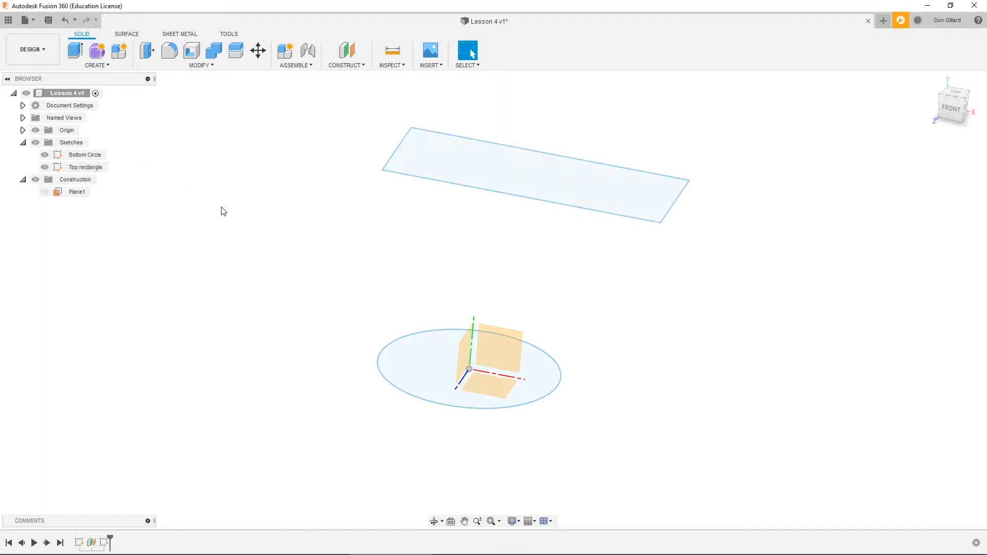
{"action": "left_click", "coordinate": [49, 169]}
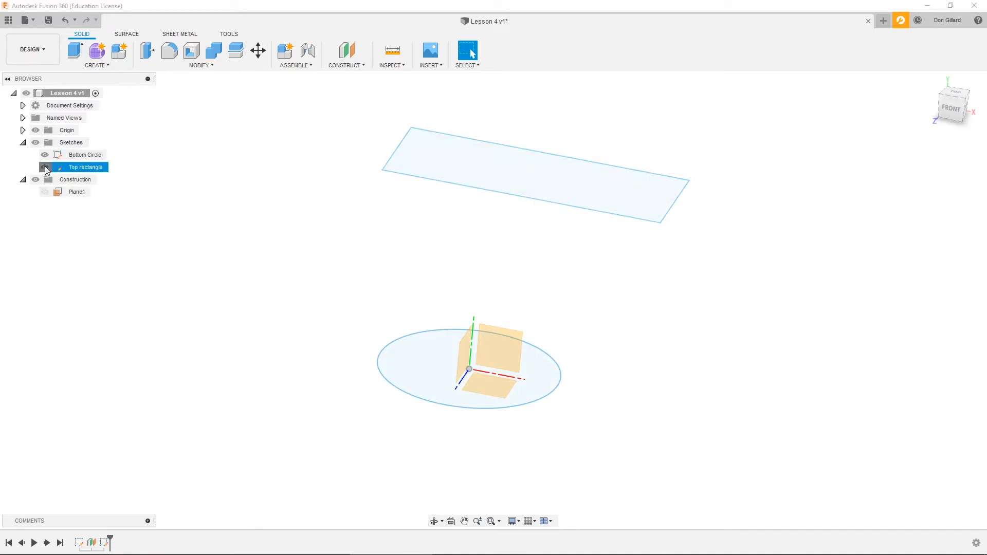
{"action": "left_click", "coordinate": [45, 167]}
{"action": "left_click", "coordinate": [44, 155]}
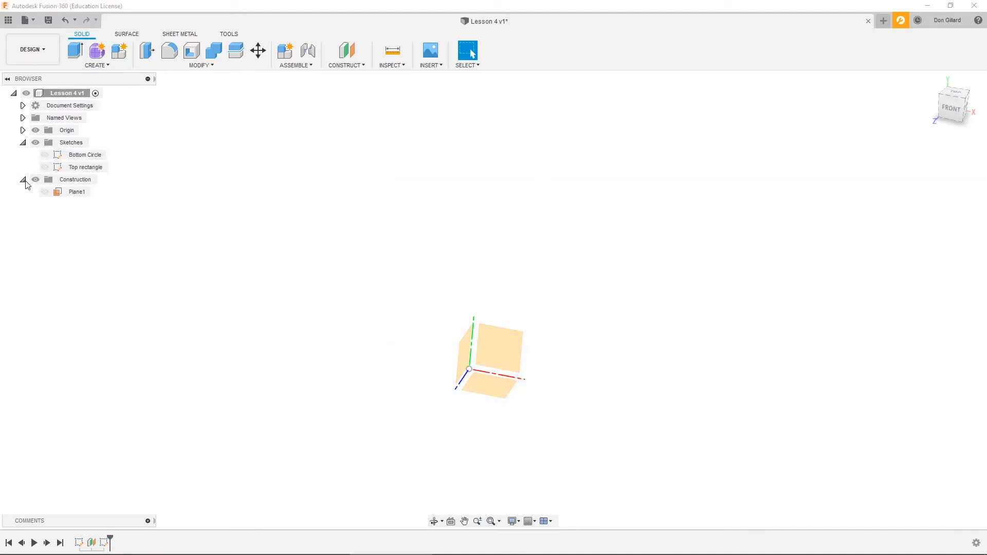
{"action": "left_click", "coordinate": [23, 179]}
{"action": "left_click", "coordinate": [22, 130]}
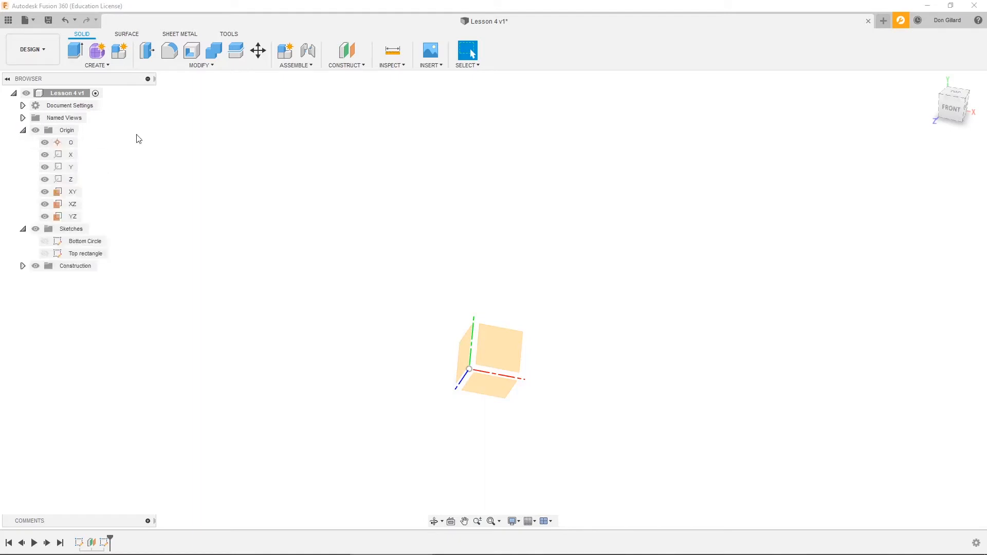
{"action": "left_click", "coordinate": [23, 130]}
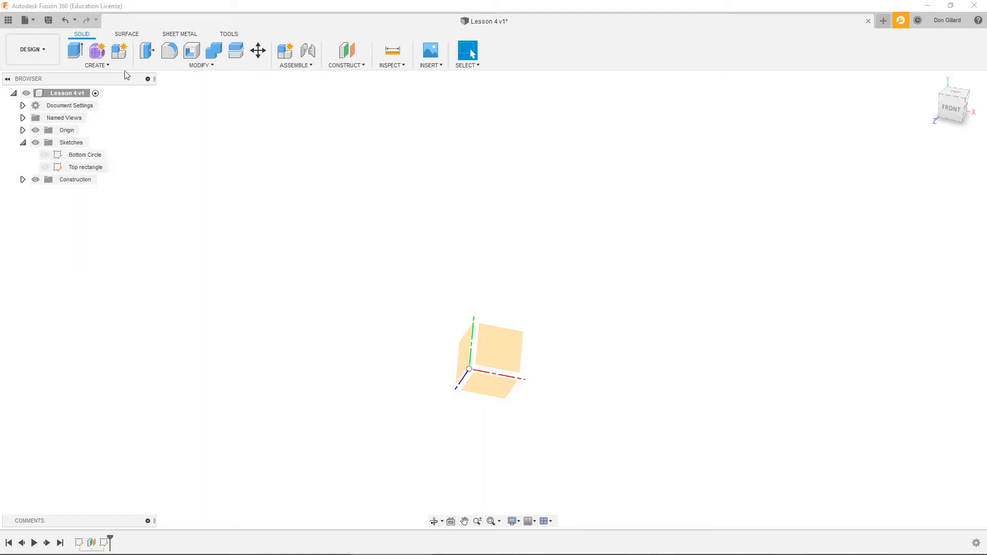
- Start a new sketch on the vertical XY plane facing the front
{"action": "left_click", "coordinate": [108, 66]}
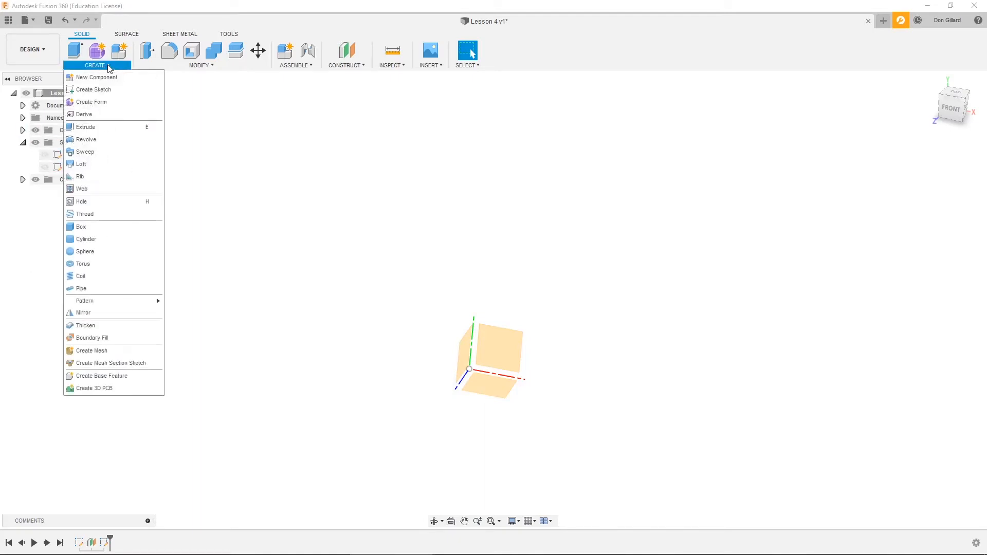
{"action": "left_click", "coordinate": [109, 92]}
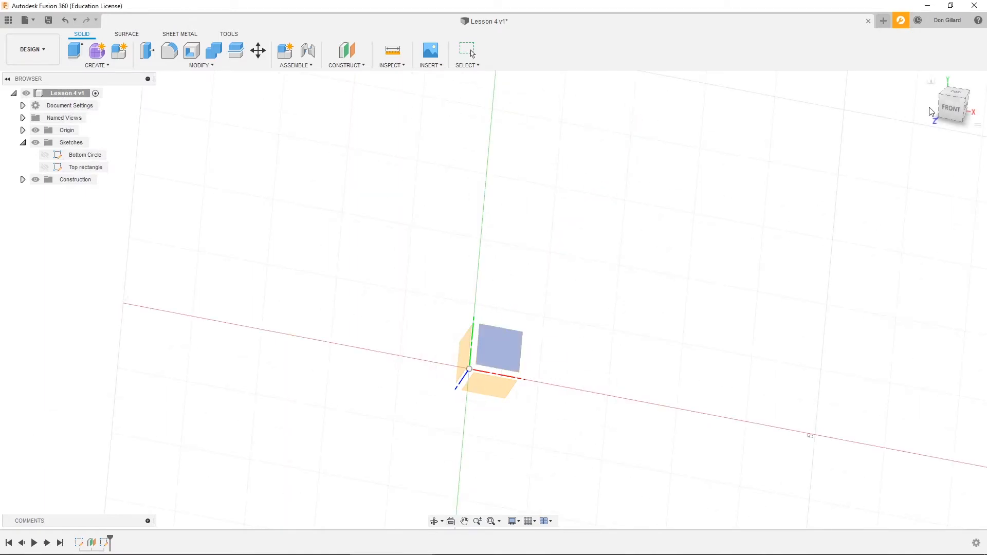
{"action": "left_click", "coordinate": [931, 81]}
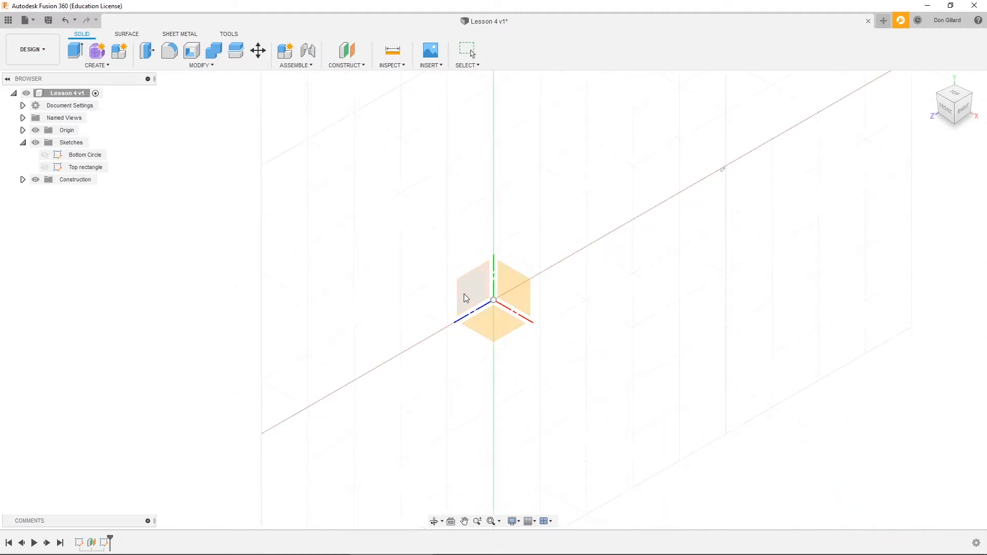
{"action": "left_click", "coordinate": [518, 287]}
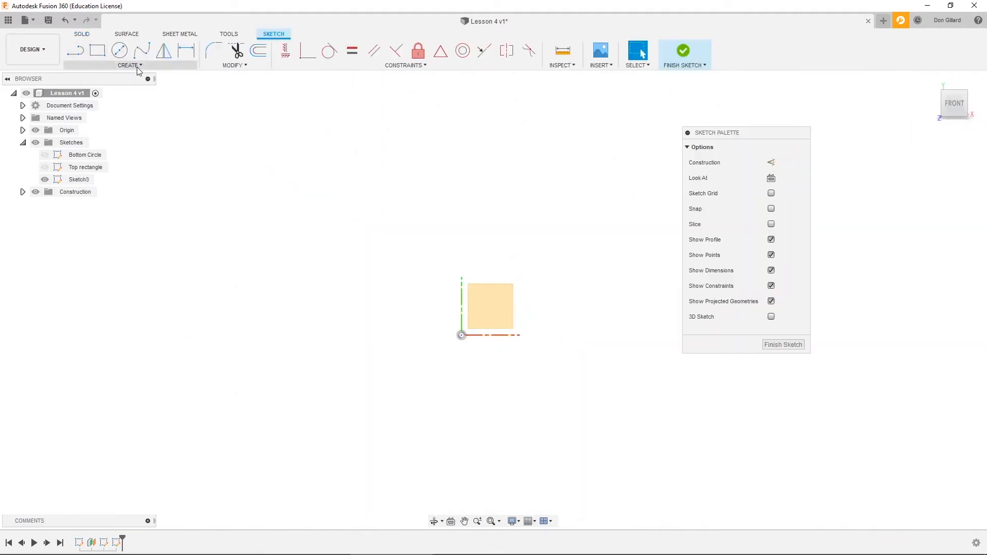
- Sketch a closed, jagged profile of seven connected lines from the origin with its base along the X axis, and finish the sketch
{"action": "left_click", "coordinate": [137, 68]}
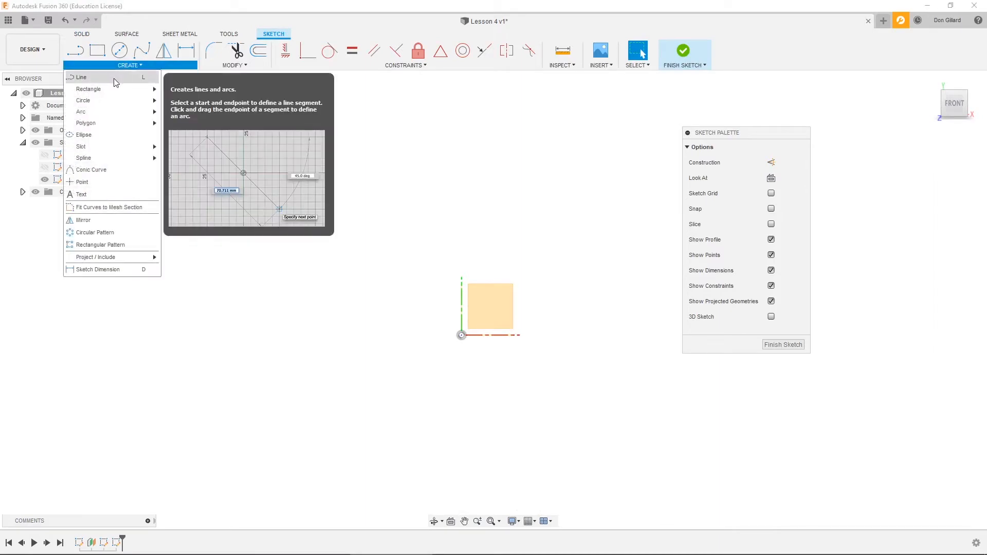
{"action": "left_click", "coordinate": [82, 77]}
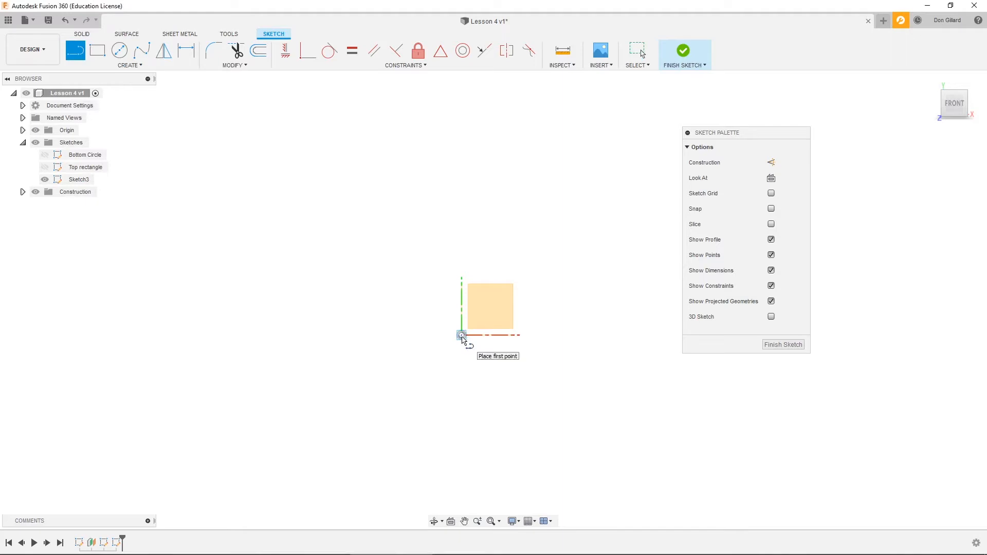
{"action": "left_click", "coordinate": [461, 336]}
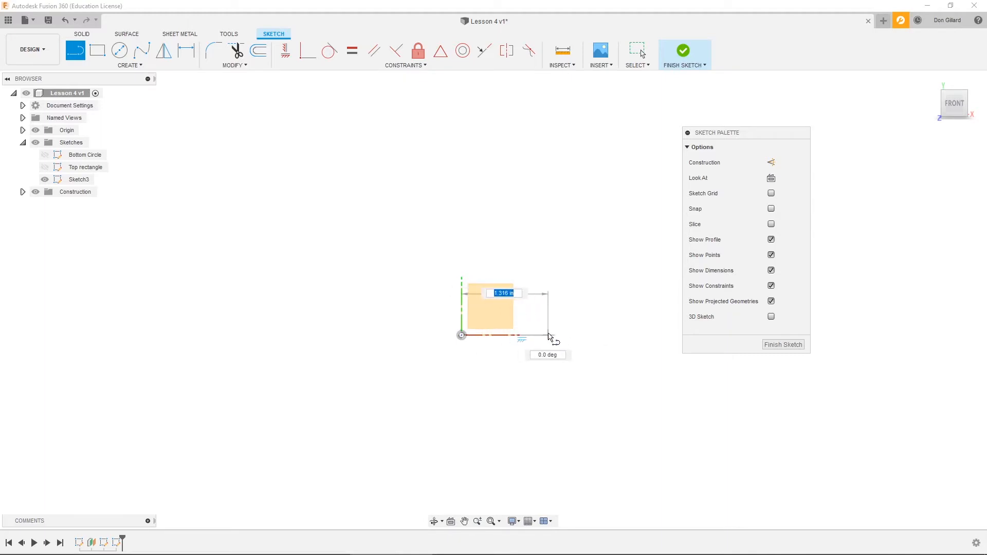
{"action": "left_click", "coordinate": [559, 336]}
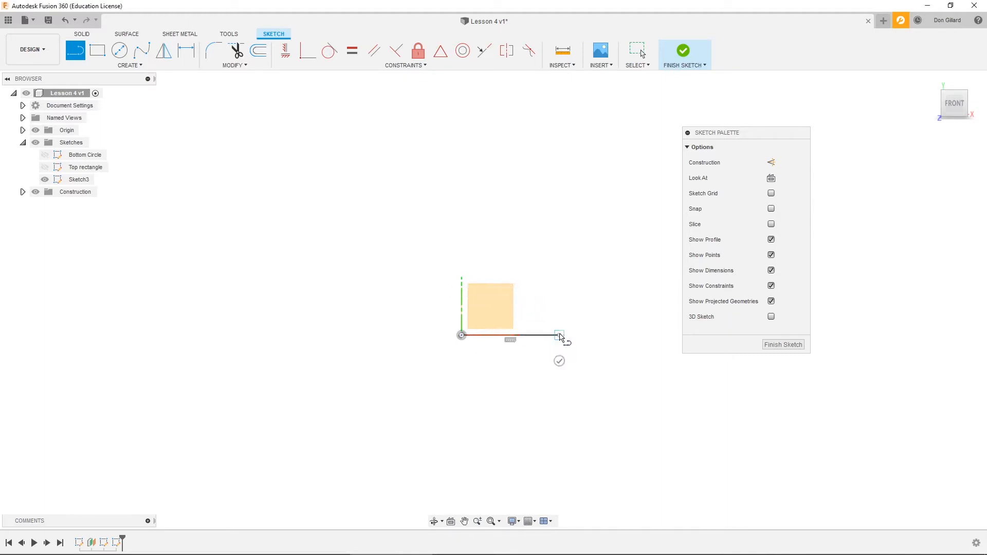
{"action": "left_click", "coordinate": [541, 295]}
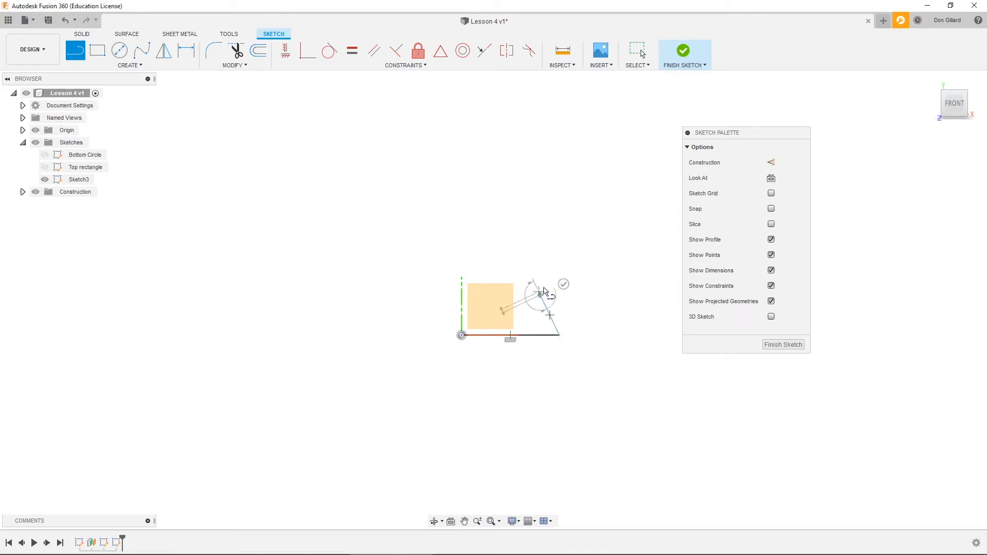
{"action": "left_click", "coordinate": [549, 264]}
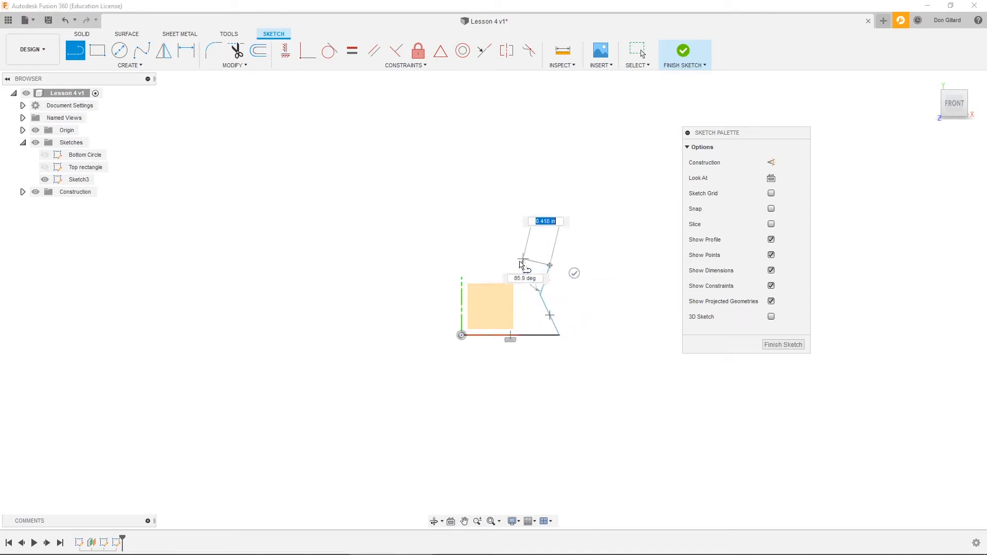
{"action": "left_click", "coordinate": [519, 264]}
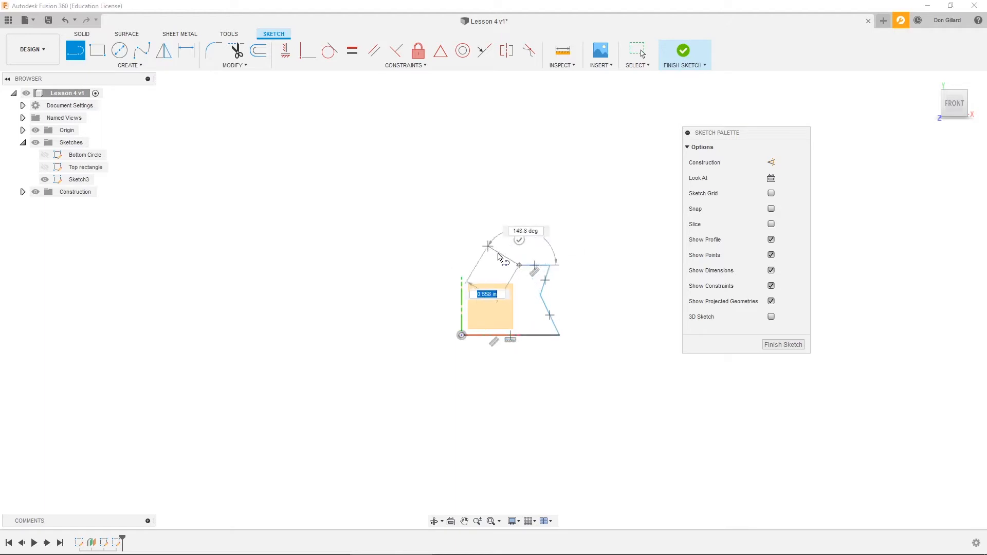
{"action": "left_click", "coordinate": [496, 247]}
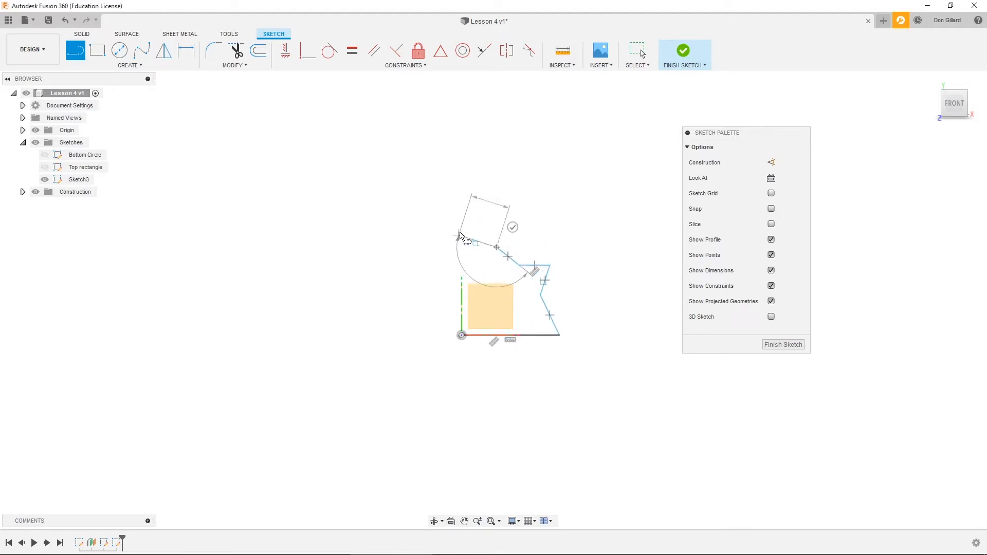
{"action": "left_click", "coordinate": [459, 236]}
{"action": "left_click", "coordinate": [462, 336]}
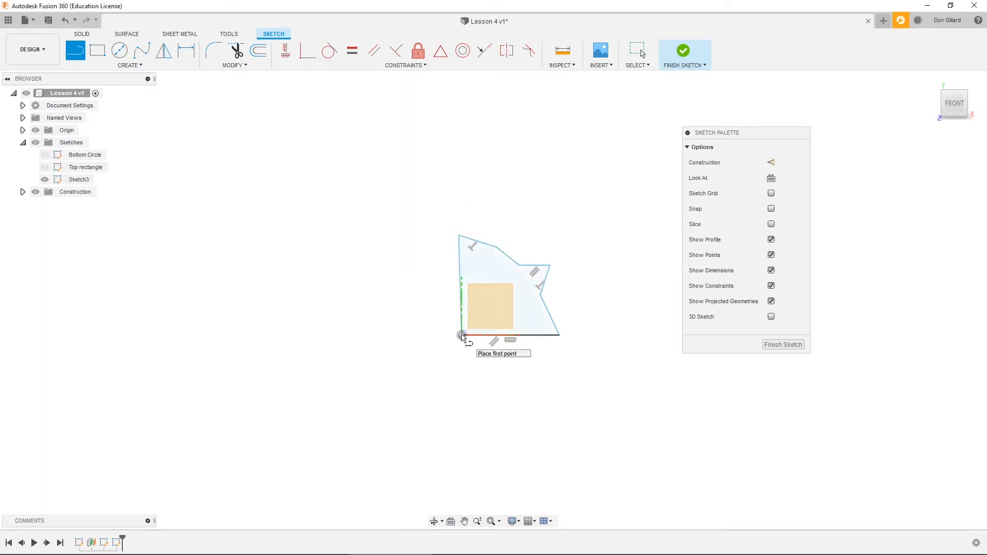
{"action": "left_click", "coordinate": [782, 345]}
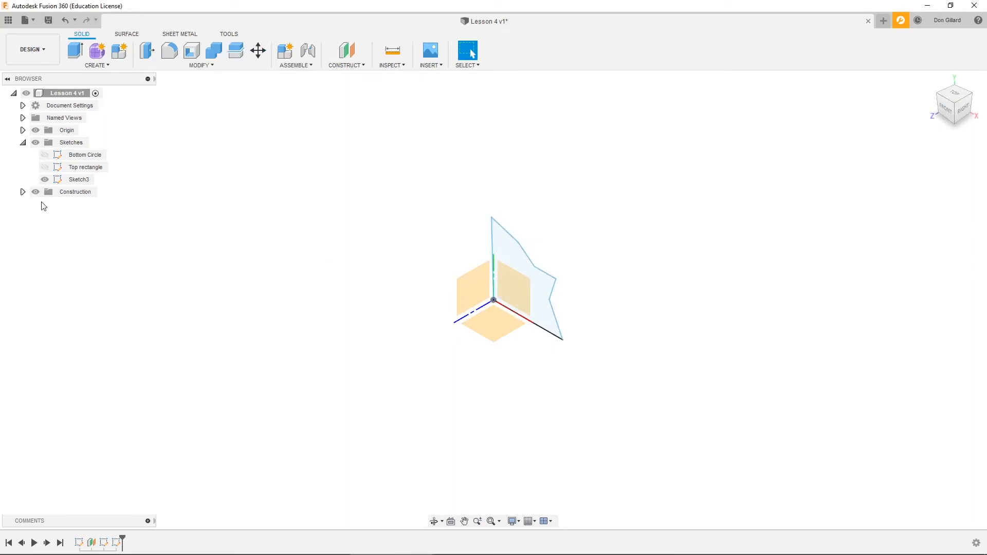
- Rename the new profile sketch as "Rev shape", finish editing it and hide it
{"action": "left_click", "coordinate": [75, 180]}
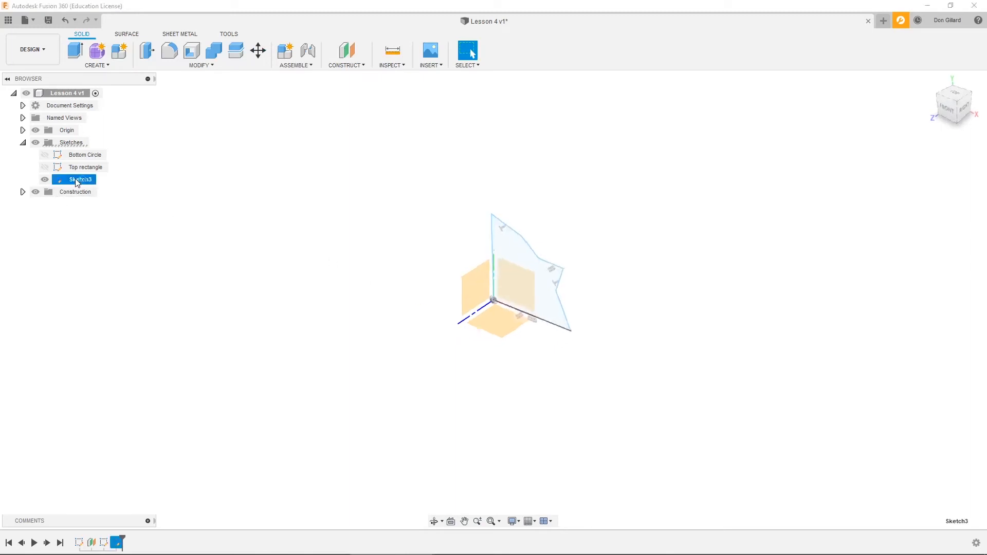
{"action": "double_click", "coordinate": [75, 178]}
{"action": "left_click", "coordinate": [84, 179]}
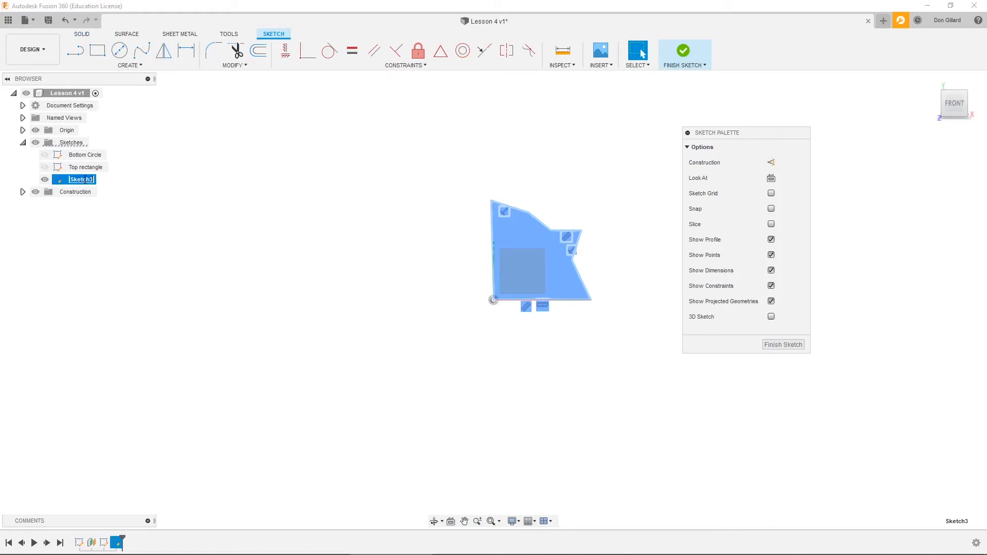
{"action": "type", "text": "Loft"}
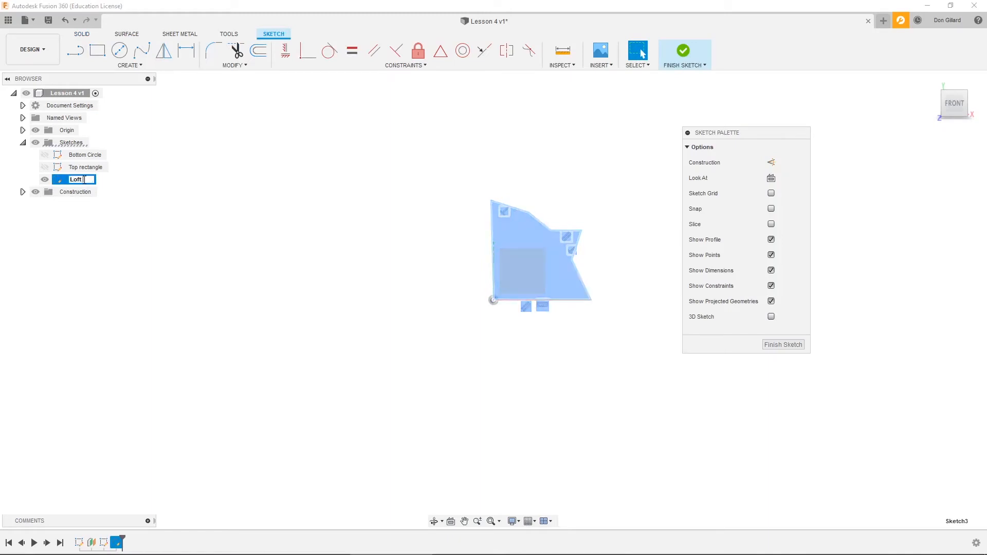
{"action": "type", "text": " shape"}
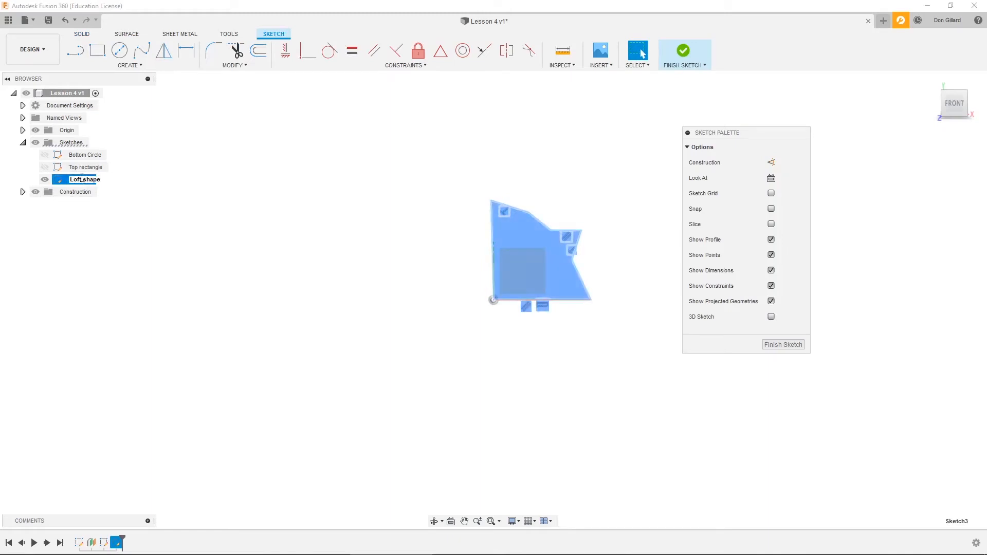
{"action": "left_click_drag", "start_coordinate": [83, 180], "coordinate": [32, 179]}
{"action": "type", "text": "Rev"}
{"action": "left_click", "coordinate": [782, 344]}
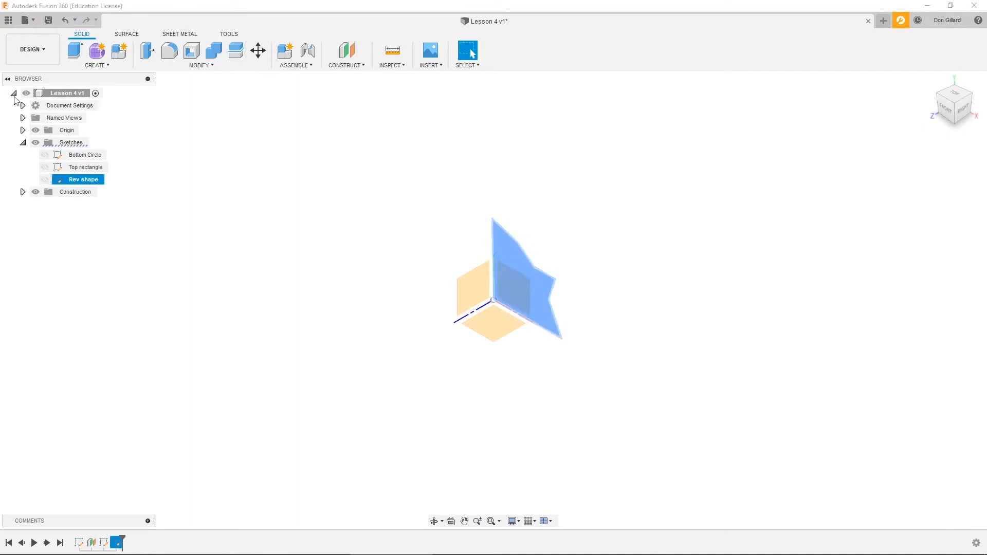
- Hide the origin and construction geometry and show the Bottom Circle and Top rectangle sketches
{"action": "left_click", "coordinate": [35, 130]}
{"action": "left_click", "coordinate": [35, 192]}
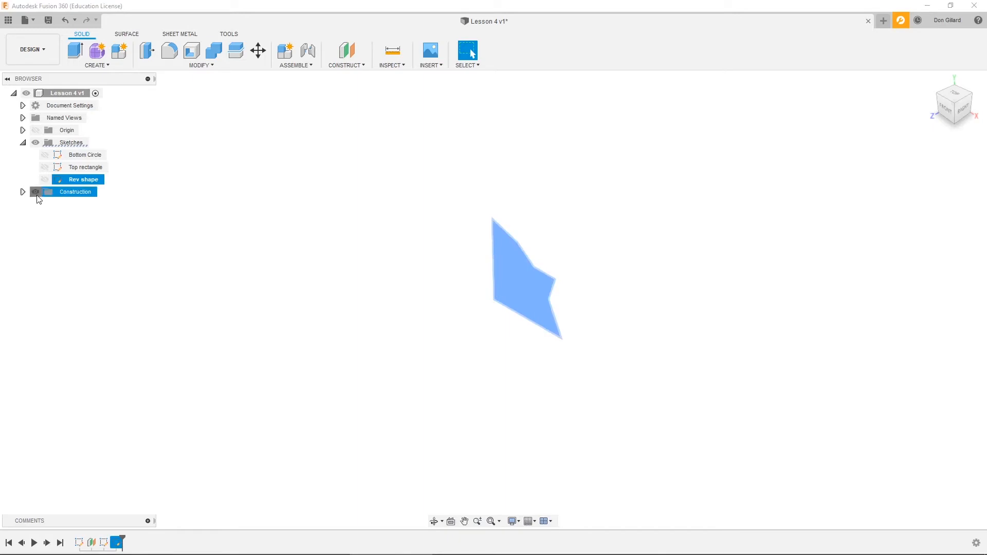
{"action": "left_click", "coordinate": [45, 155]}
{"action": "left_click", "coordinate": [44, 167]}
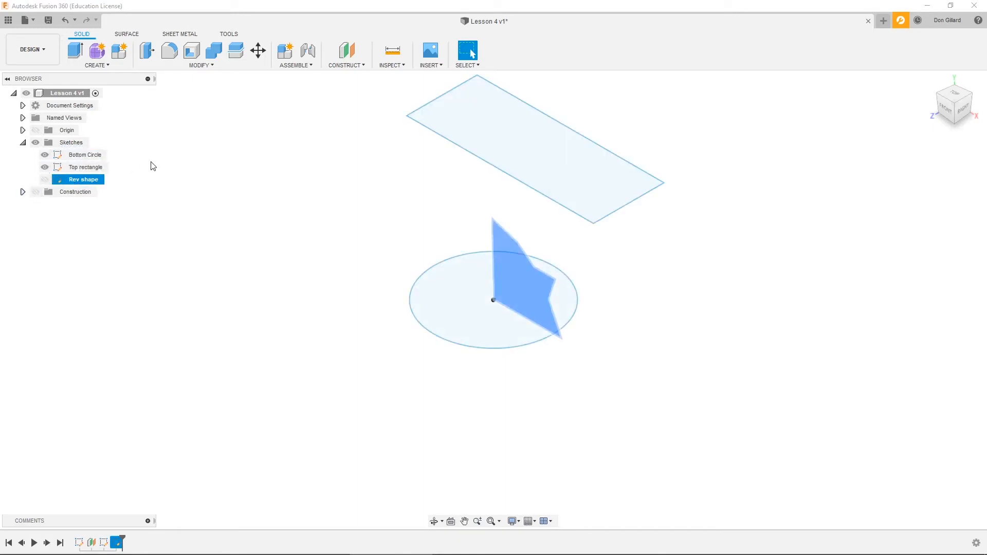
{"action": "left_click", "coordinate": [172, 197]}
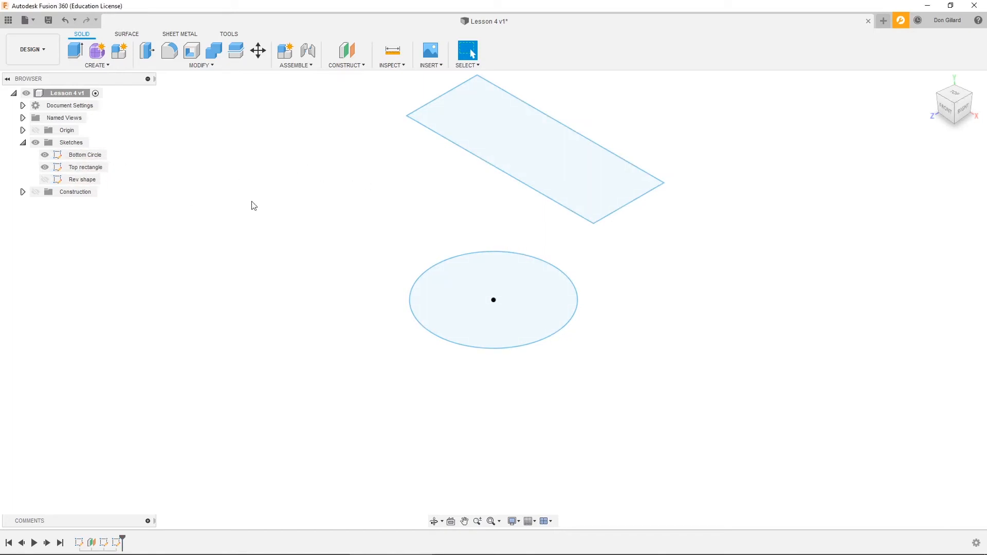
- Loft from the top rectangle to the bottom circle as a new body, with both profiles set to Connected
{"action": "mouse_move", "coordinate": [252, 169]}
{"action": "middle_mouse_down", "text": "shift"}
{"action": "mouse_move", "coordinate": [286, 183]}
{"action": "mouse_move", "coordinate": [249, 189]}
{"action": "mouse_move", "coordinate": [213, 152]}
{"action": "mouse_move", "coordinate": [141, 113]}
{"action": "middle_mouse_up", "text": "shift"}
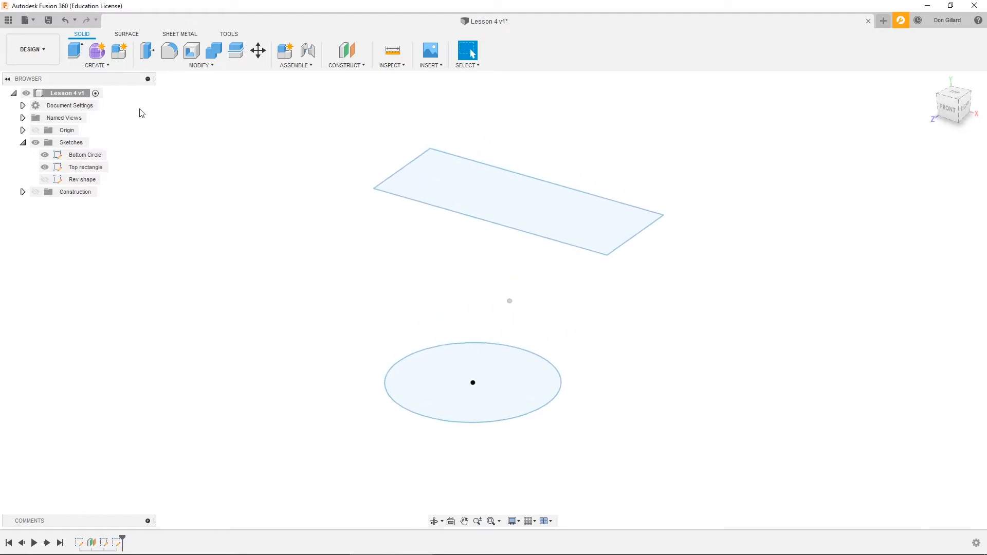
{"action": "scroll", "coordinate": [266, 159], "scroll_direction": "up", "scroll_amount": 3}
{"action": "left_click", "coordinate": [107, 66]}
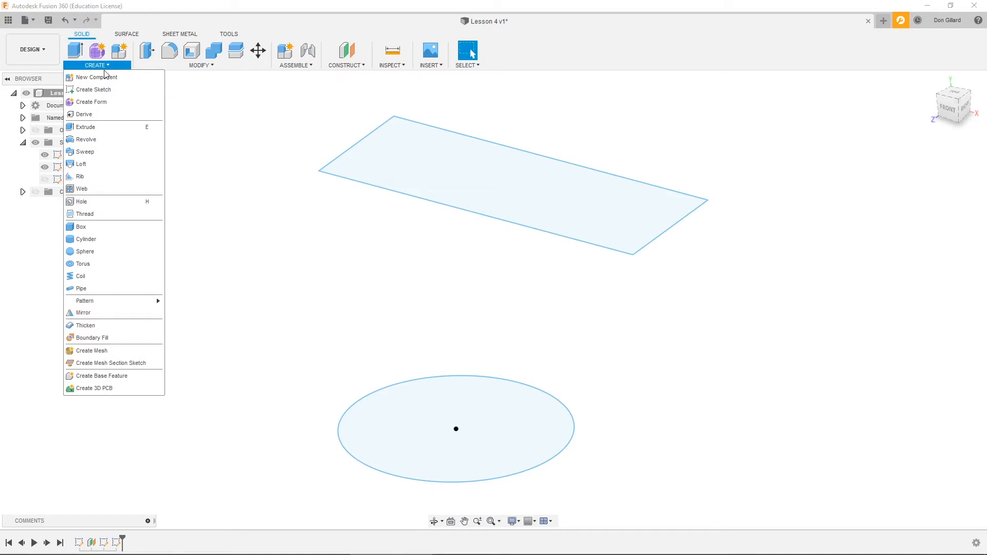
{"action": "left_click", "coordinate": [82, 164]}
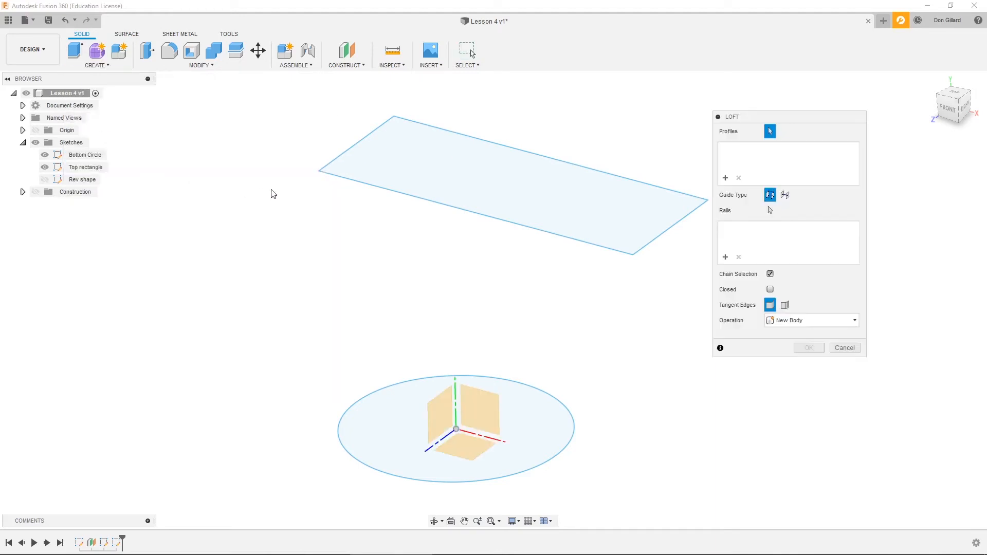
{"action": "left_click", "coordinate": [584, 172]}
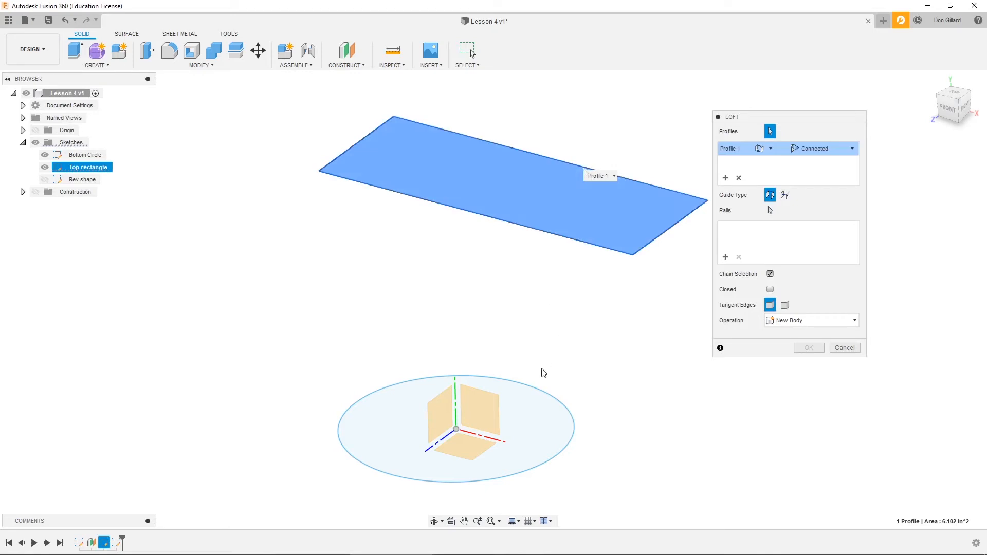
{"action": "left_click", "coordinate": [534, 391]}
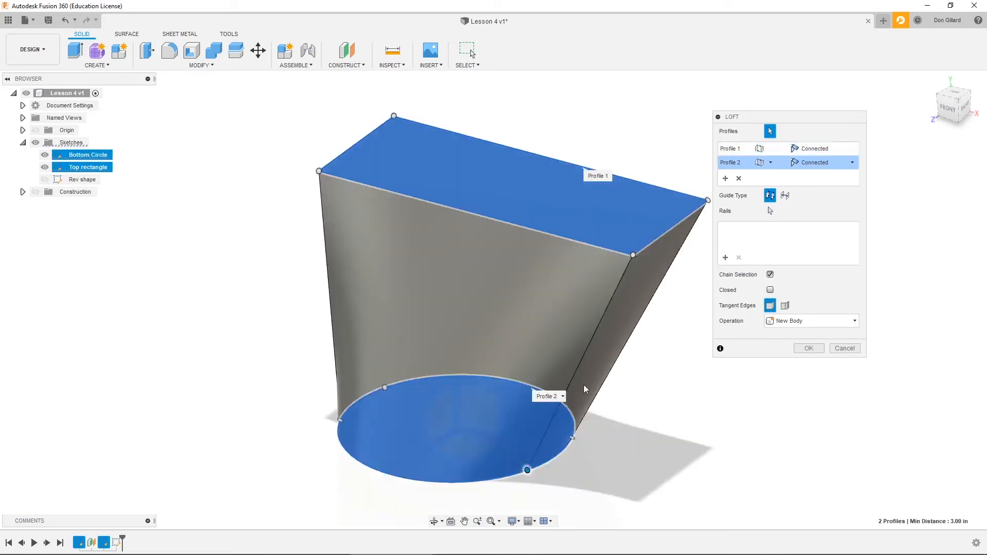
{"action": "left_click_drag", "start_coordinate": [795, 121], "coordinate": [826, 112]}
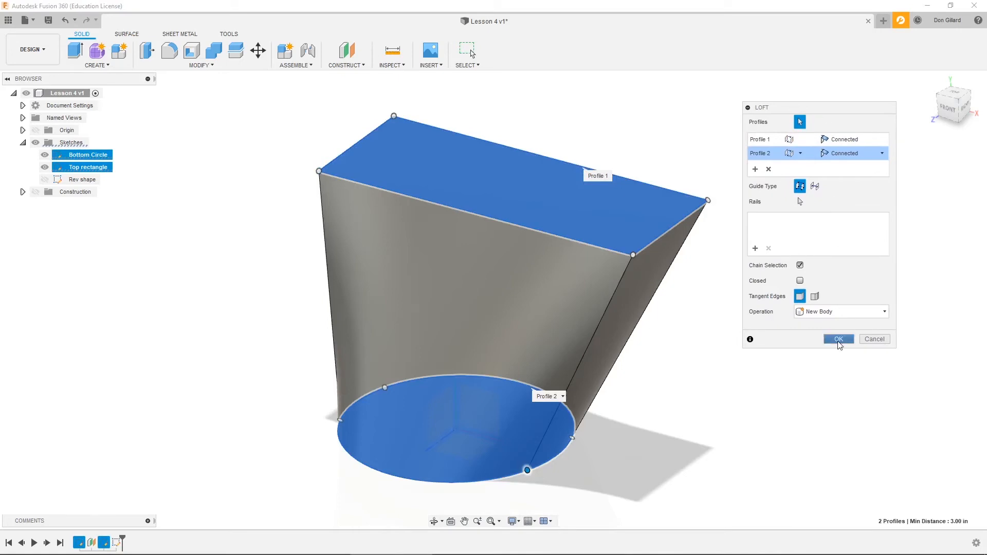
{"action": "left_click", "coordinate": [838, 340]}
- Edit the Top rectangle sketch, moving the whole rectangle toward the back, clear of the origin, and finish the sketch
{"action": "middle_click_drag", "start_coordinate": [782, 380], "coordinate": [60, 184], "text": "shift"}
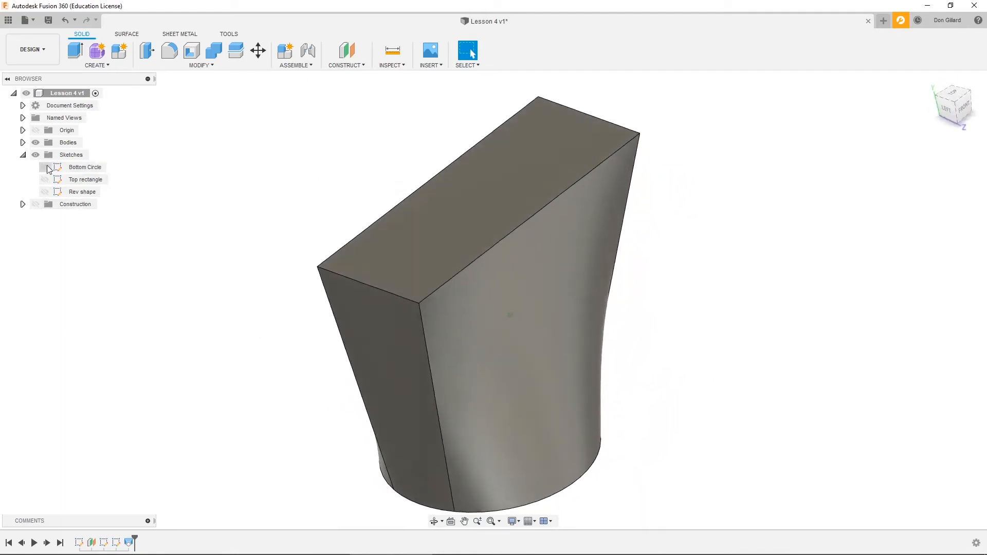
{"action": "left_click", "coordinate": [47, 168]}
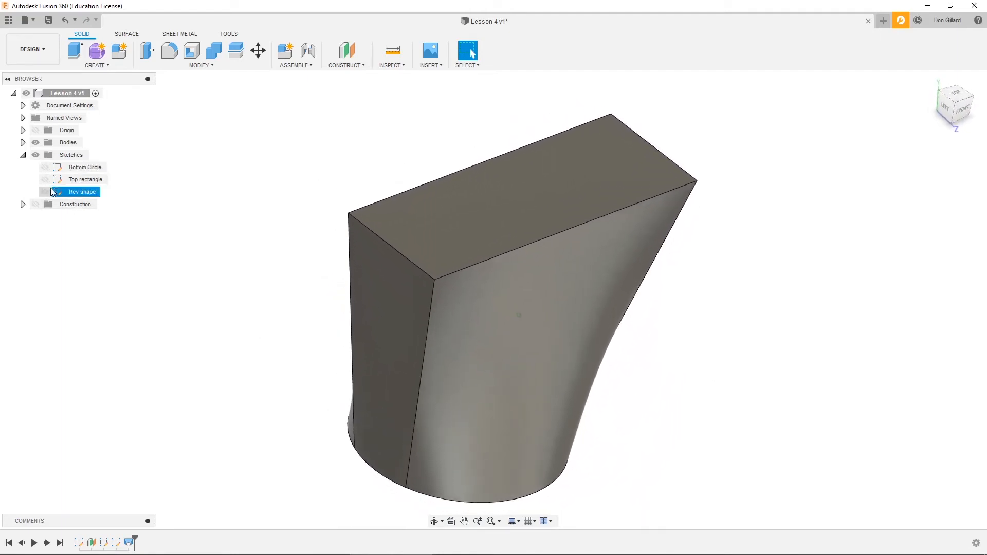
{"action": "left_click", "coordinate": [48, 178]}
{"action": "double_click", "coordinate": [73, 180]}
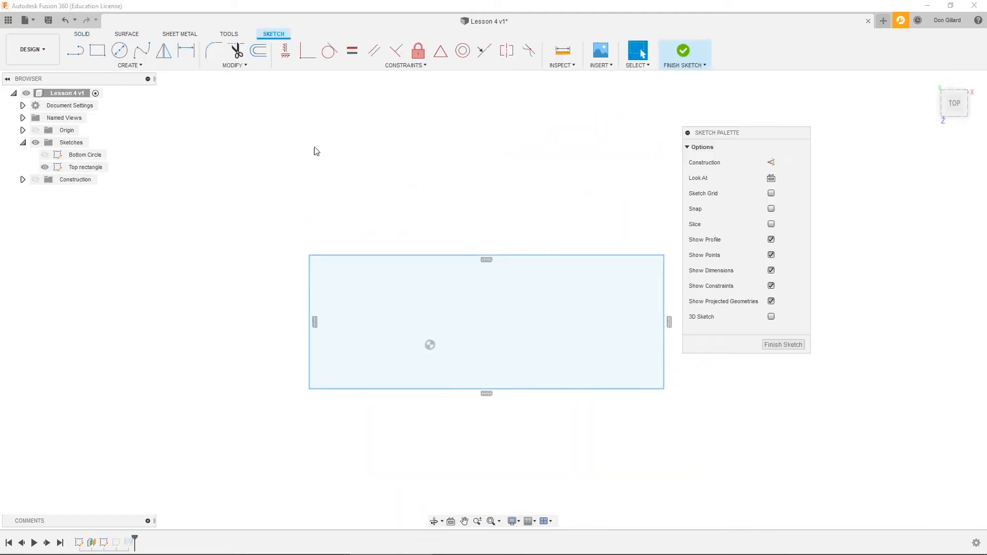
{"action": "left_click", "coordinate": [243, 66]}
{"action": "left_click", "coordinate": [242, 152]}
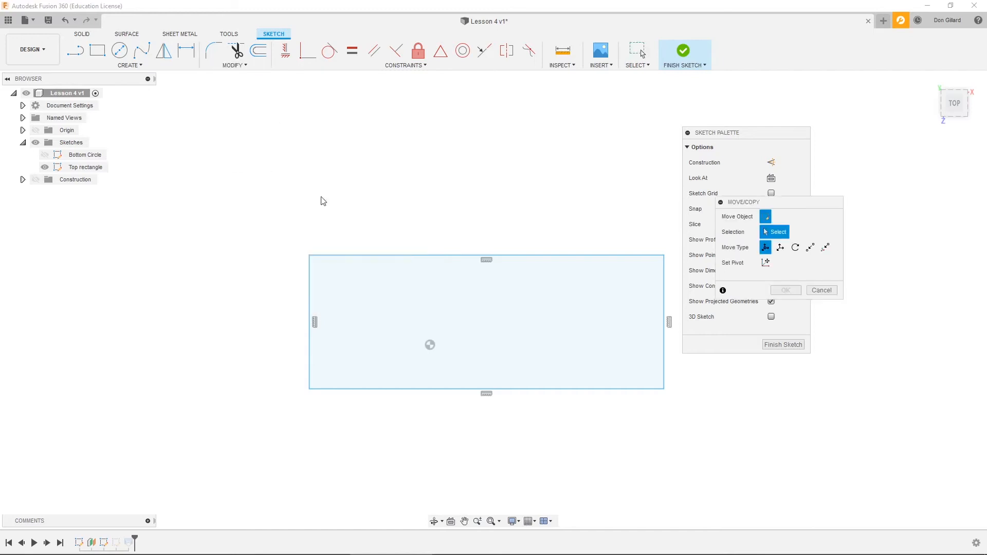
{"action": "left_click_drag", "start_coordinate": [337, 229], "coordinate": [681, 438]}
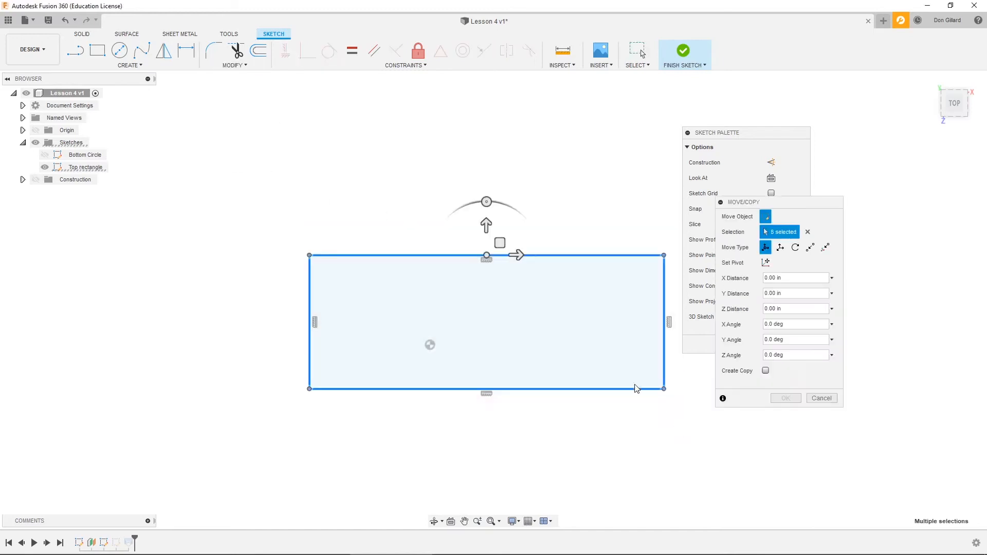
{"action": "left_click_drag", "start_coordinate": [480, 223], "coordinate": [480, 133]}
{"action": "left_click", "coordinate": [791, 399]}
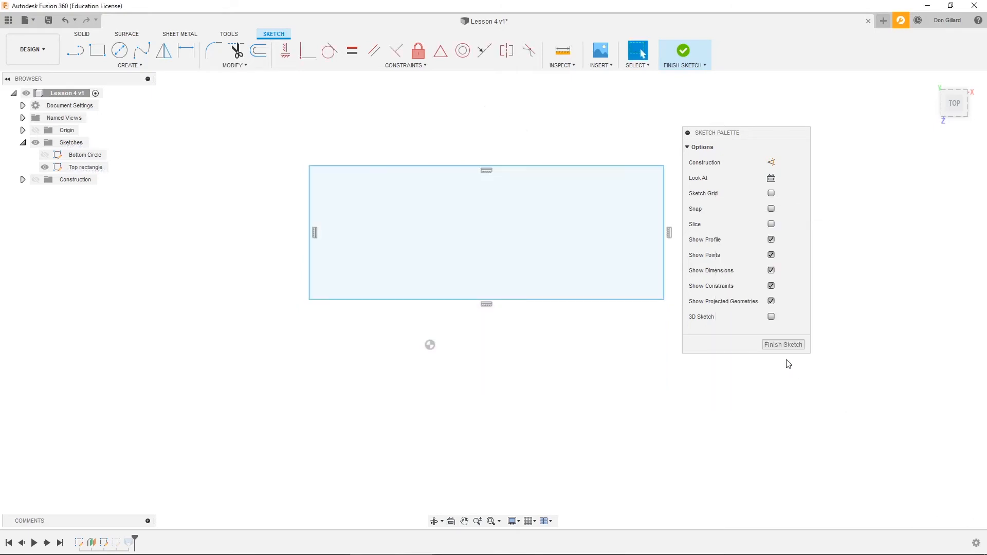
{"action": "left_click", "coordinate": [781, 345]}
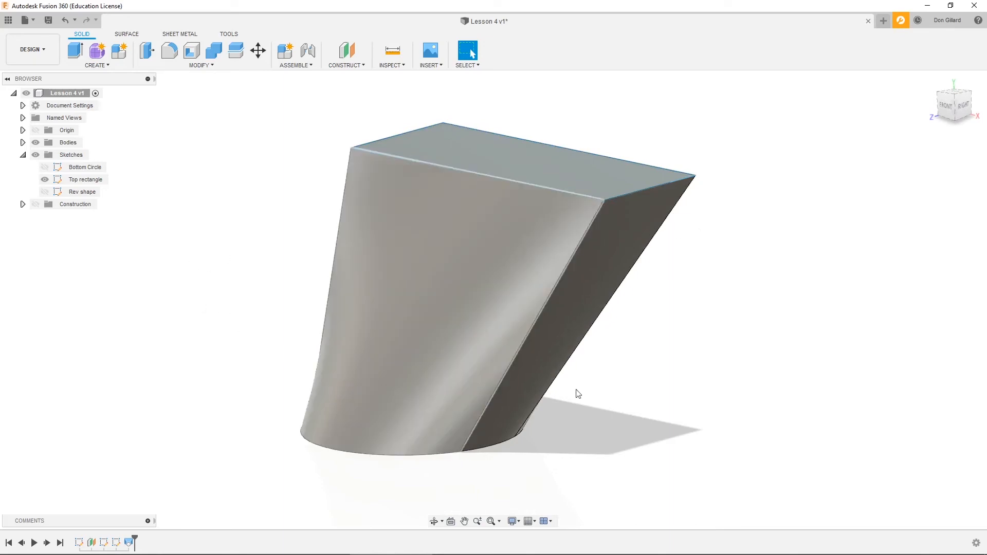
- Rename the lofted body as "the loft"
{"action": "middle_click_drag", "start_coordinate": [778, 421], "coordinate": [806, 353], "text": "shift"}
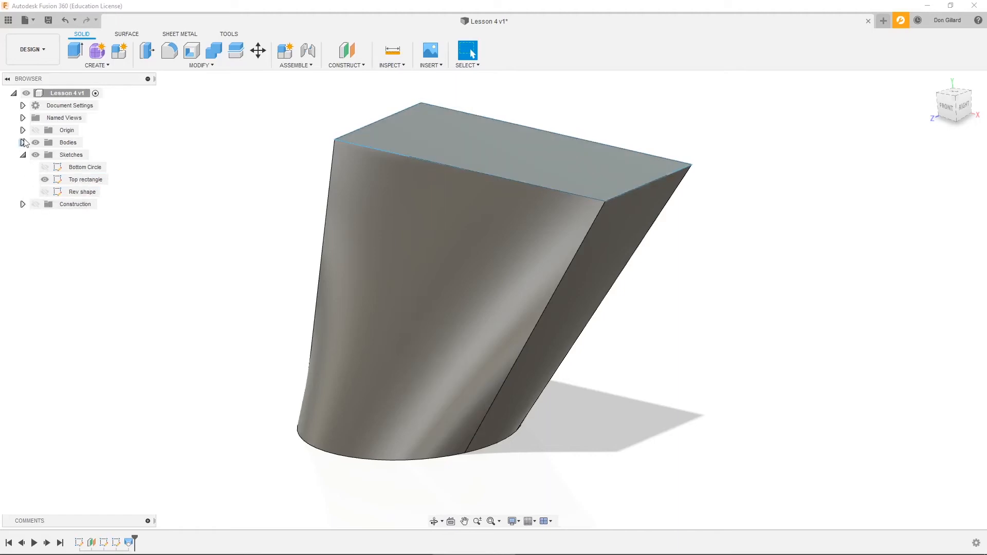
{"action": "left_click", "coordinate": [22, 143]}
{"action": "left_click", "coordinate": [75, 157]}
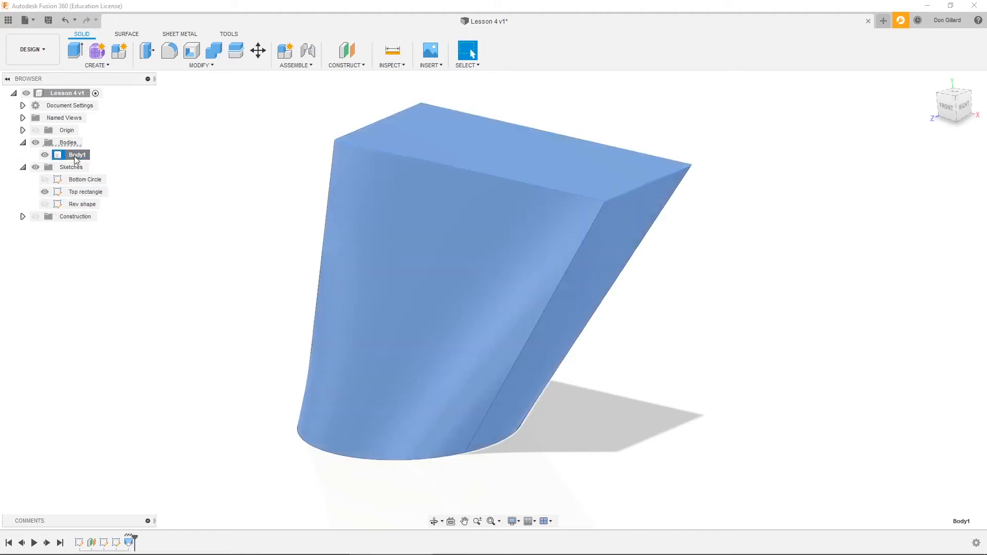
{"action": "left_click", "coordinate": [77, 155]}
{"action": "type", "text": "the loft"}
{"action": "left_click", "coordinate": [136, 254]}
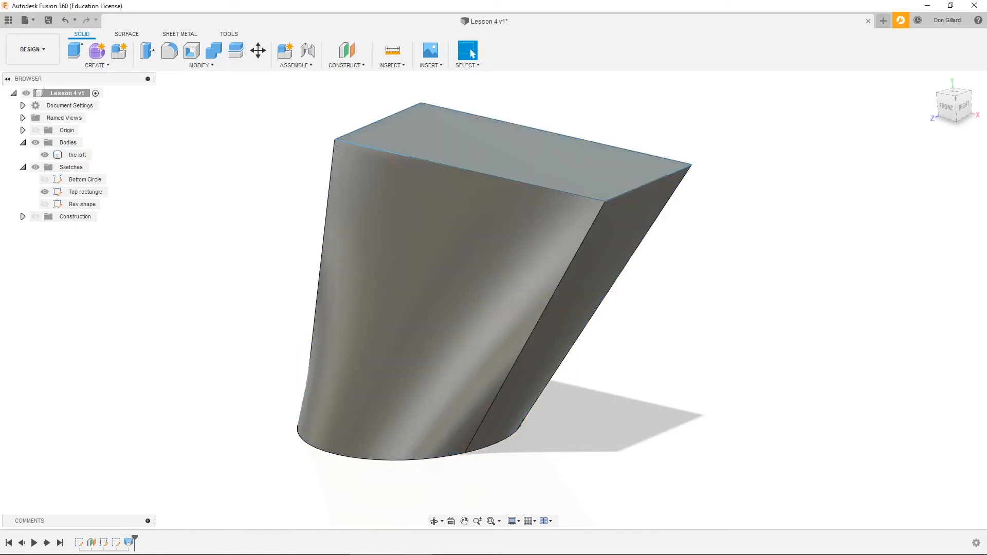
- Hide the loft body and the Top rectangle sketch, and show the Rev shape sketch and the origin
{"action": "left_click", "coordinate": [46, 156]}
{"action": "left_click", "coordinate": [45, 191]}
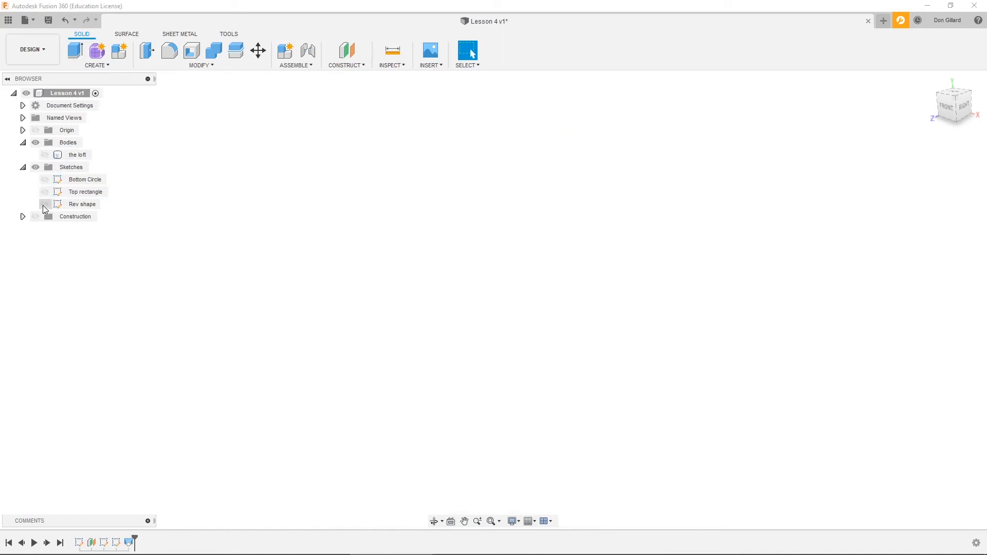
{"action": "left_click", "coordinate": [45, 204]}
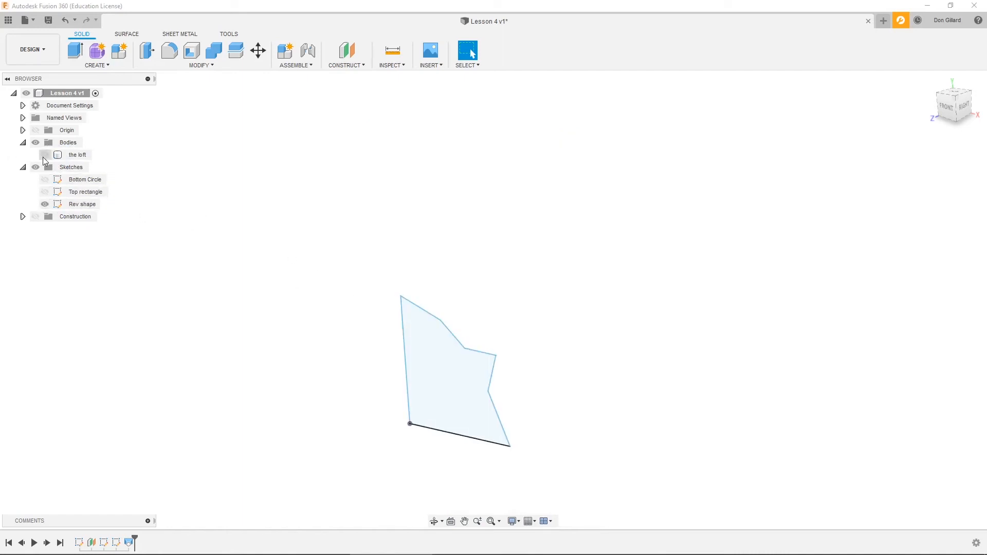
{"action": "left_click", "coordinate": [35, 130]}
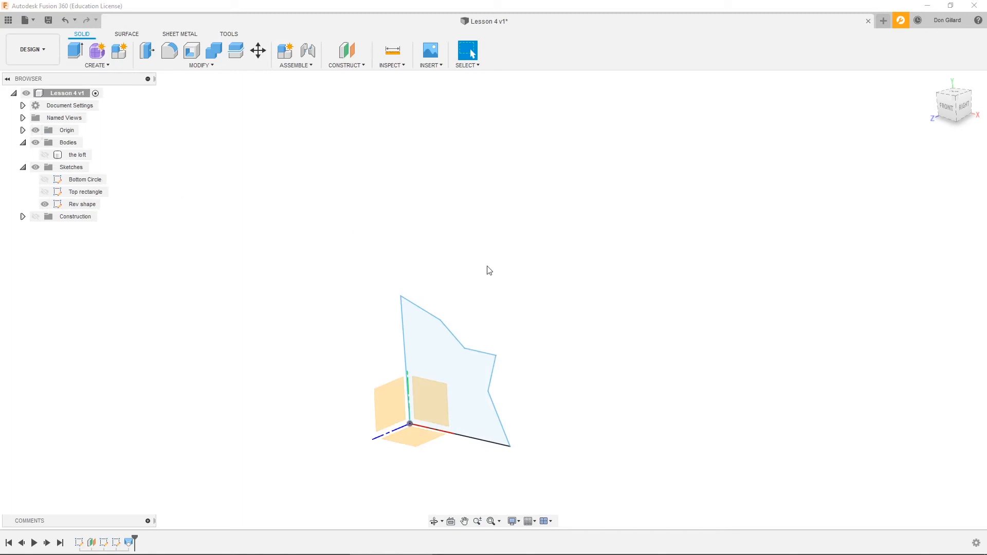
- Start a Revolve of the Rev shape profile, using its vertical line through the origin as the axis
{"action": "scroll", "coordinate": [655, 306], "scroll_direction": "up", "scroll_amount": 5}
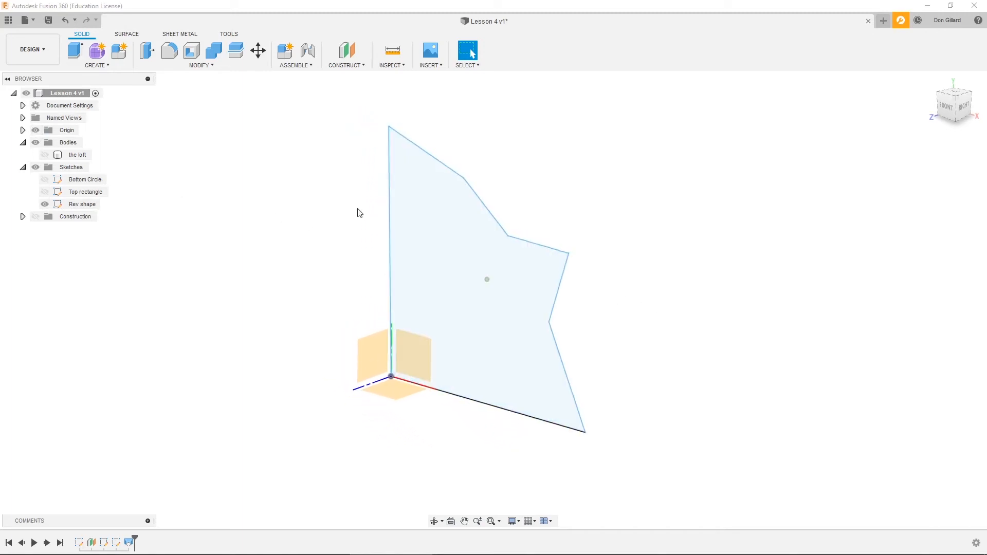
{"action": "mouse_move", "coordinate": [360, 212]}
{"action": "middle_mouse_down", "text": "shift"}
{"action": "mouse_move", "coordinate": [337, 223]}
{"action": "mouse_move", "coordinate": [370, 233]}
{"action": "mouse_move", "coordinate": [293, 221]}
{"action": "mouse_move", "coordinate": [305, 221]}
{"action": "middle_mouse_up", "text": "shift"}
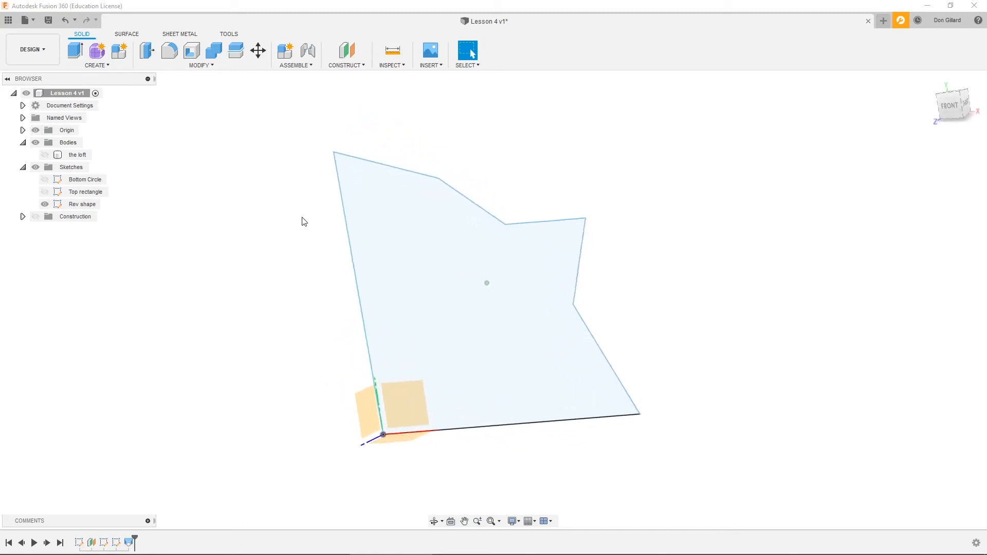
{"action": "left_click", "coordinate": [106, 66]}
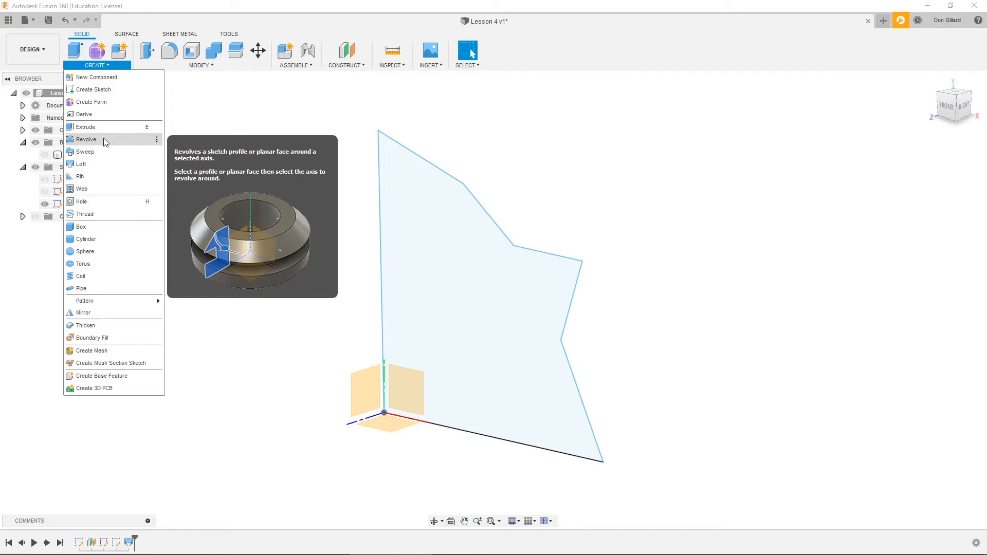
{"action": "left_click", "coordinate": [103, 139]}
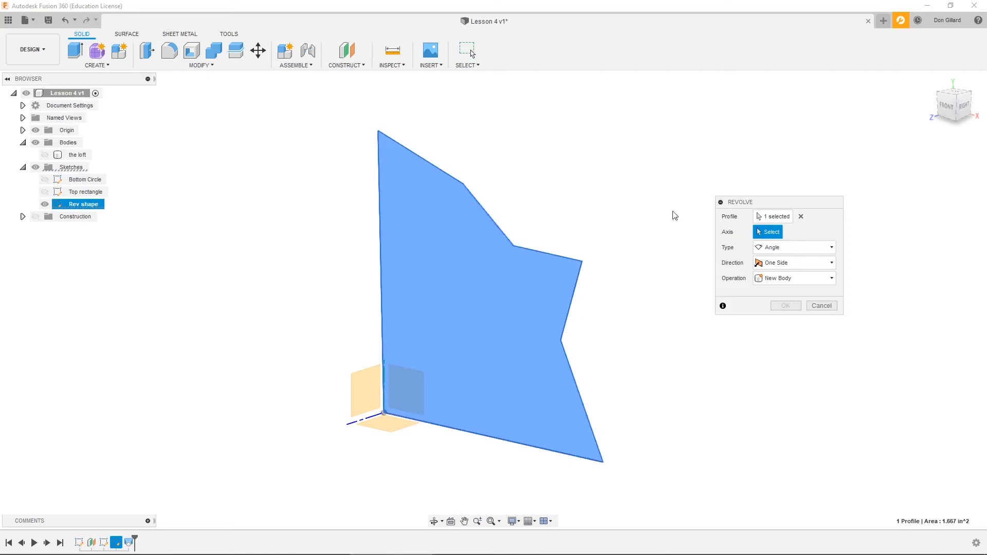
{"action": "left_click_drag", "start_coordinate": [742, 205], "coordinate": [686, 199]}
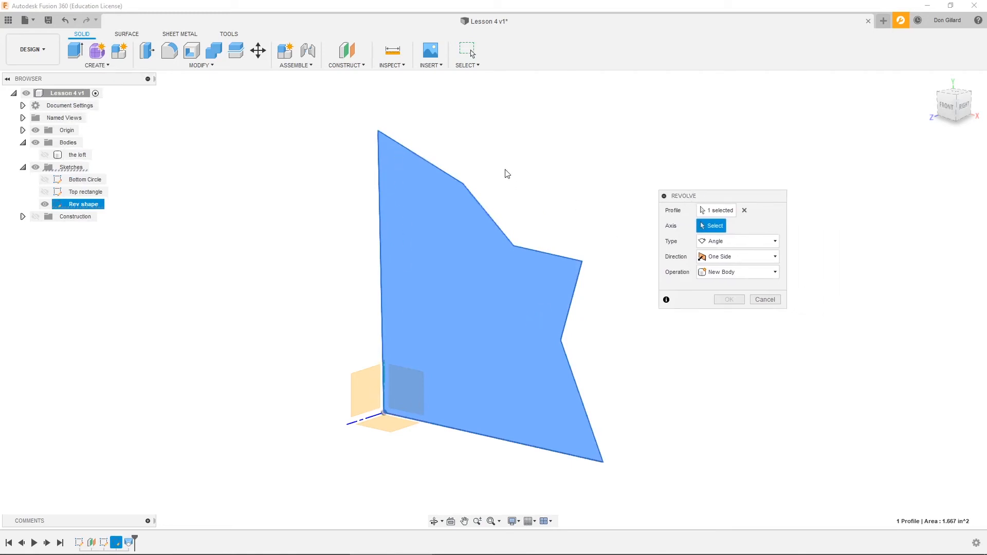
{"action": "left_click", "coordinate": [743, 211]}
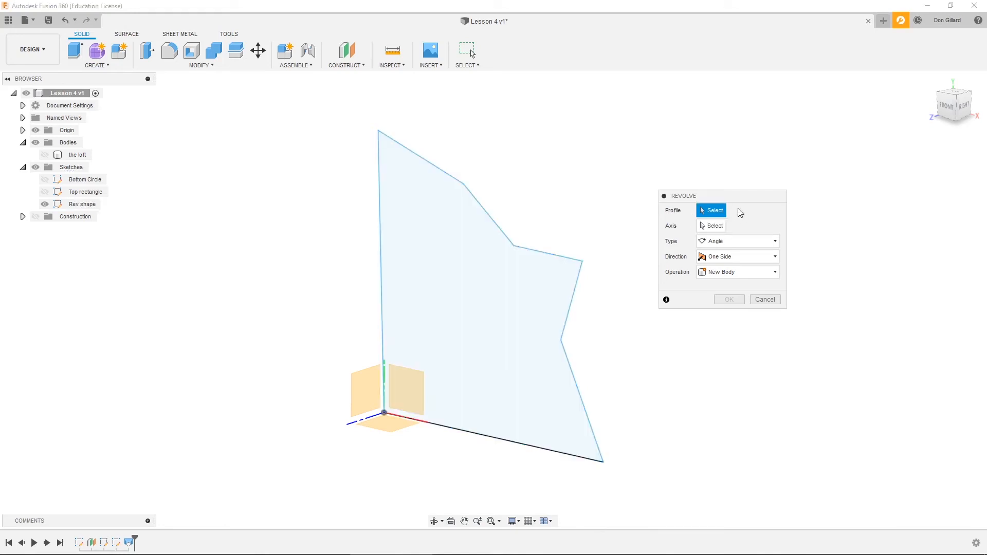
{"action": "left_click", "coordinate": [508, 243]}
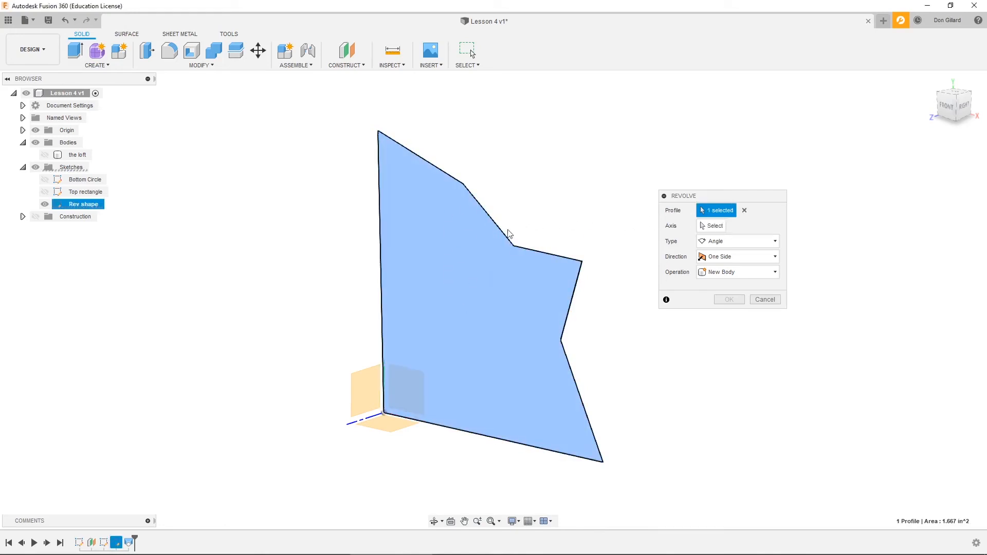
{"action": "left_click_drag", "start_coordinate": [737, 194], "coordinate": [720, 195]}
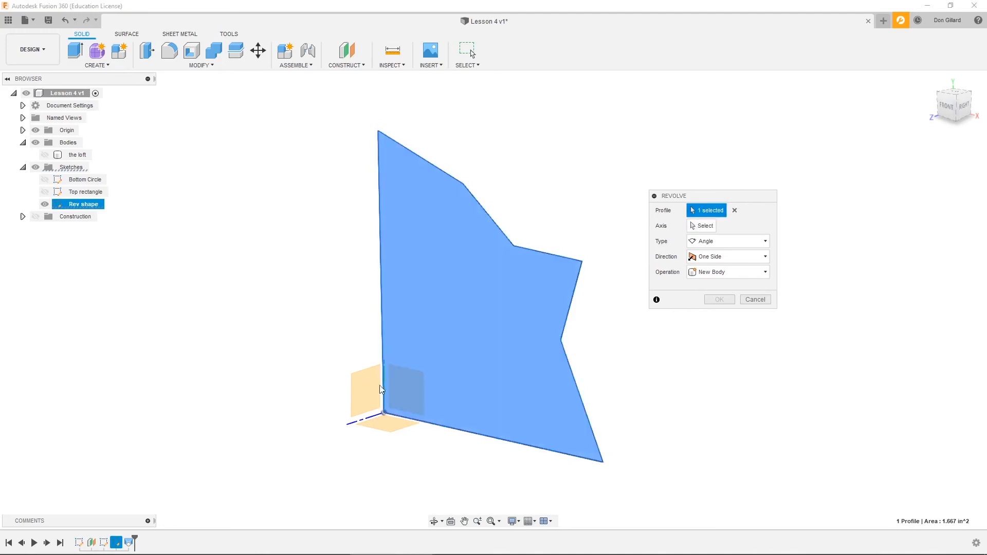
{"action": "middle_click_drag", "start_coordinate": [403, 383], "coordinate": [367, 382], "text": "shift"}
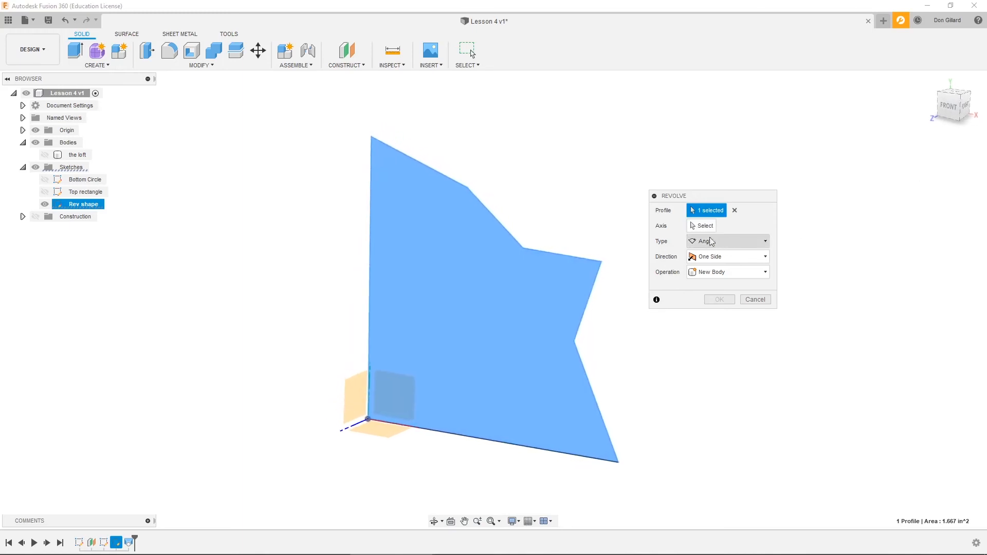
{"action": "left_click", "coordinate": [703, 226]}
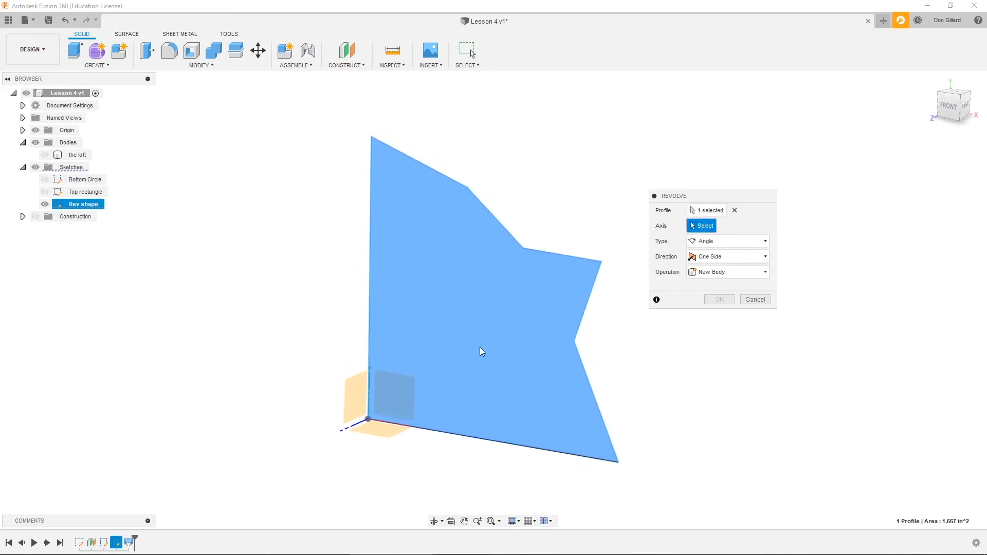
{"action": "left_click", "coordinate": [368, 380]}
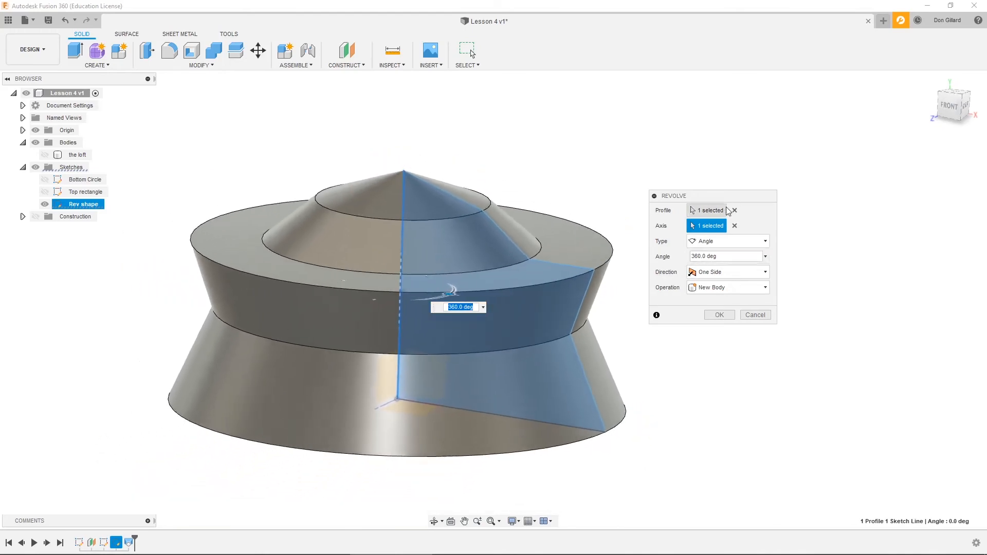
{"action": "left_click_drag", "start_coordinate": [712, 195], "coordinate": [767, 191]}
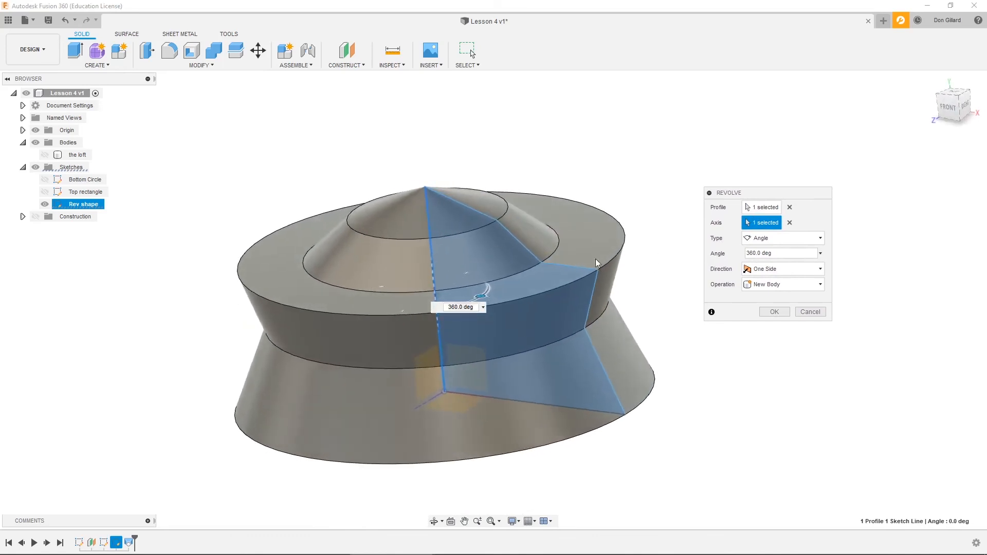
- Set the revolve angle to 360 degrees and create the revolved shape as a new body
{"action": "left_click", "coordinate": [482, 307]}
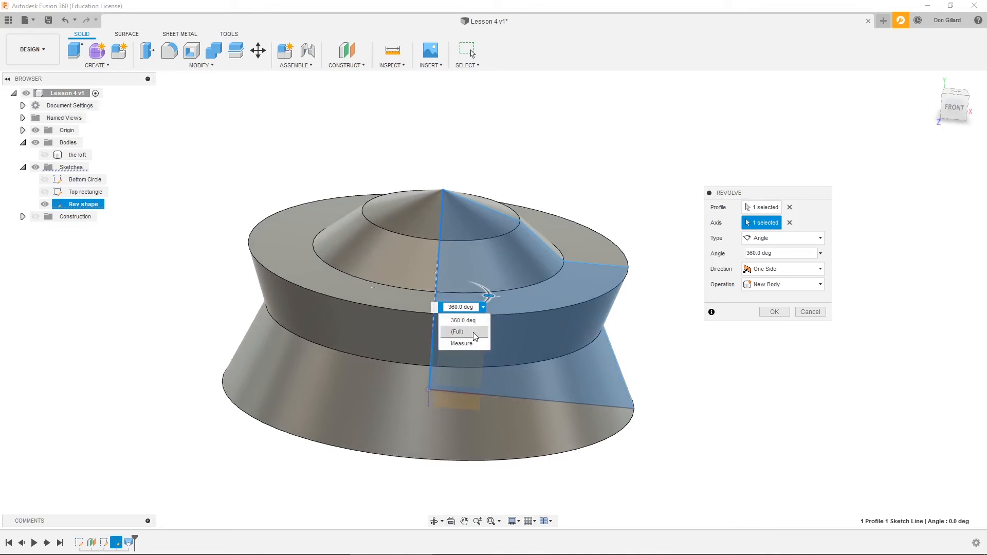
{"action": "left_click", "coordinate": [483, 308]}
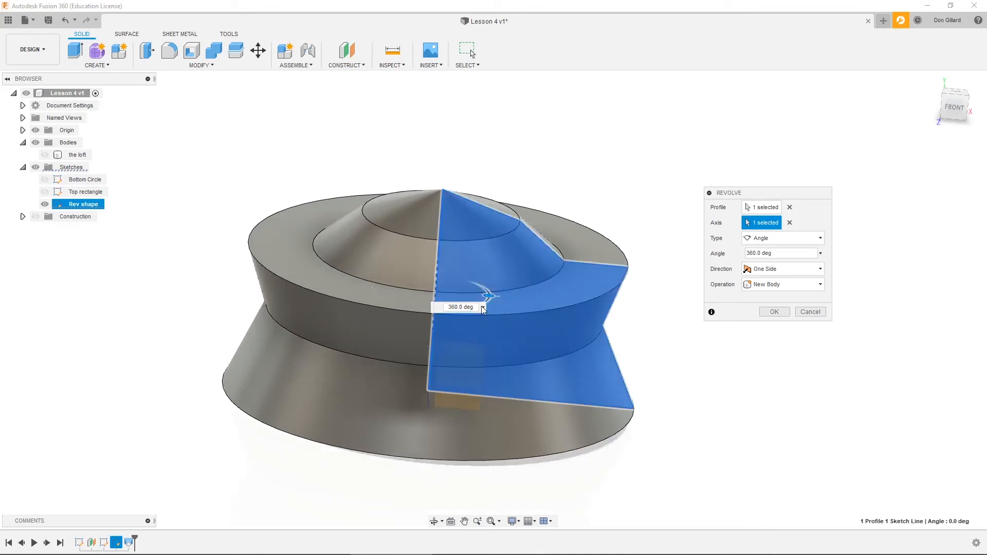
{"action": "left_click_drag", "start_coordinate": [485, 295], "coordinate": [344, 331]}
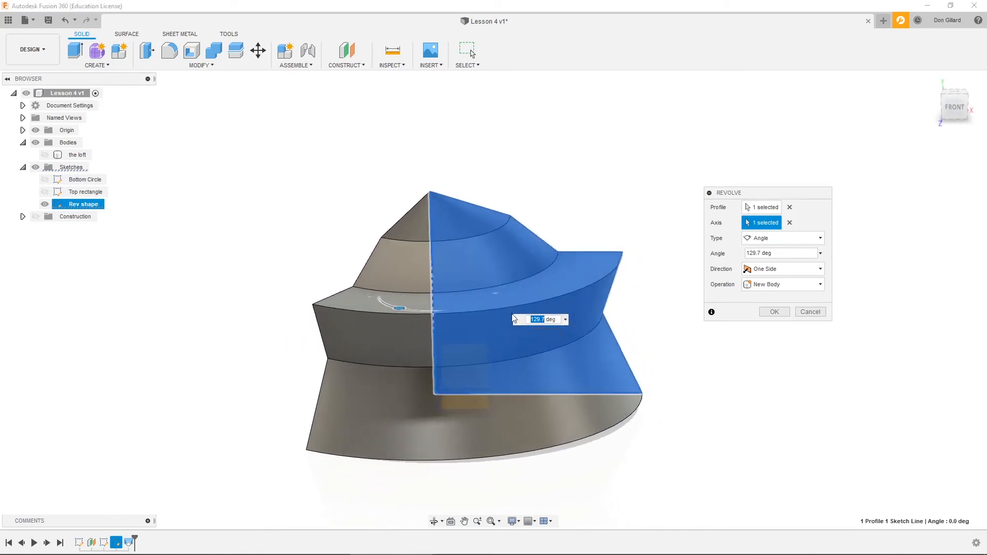
{"action": "type", "text": "360"}
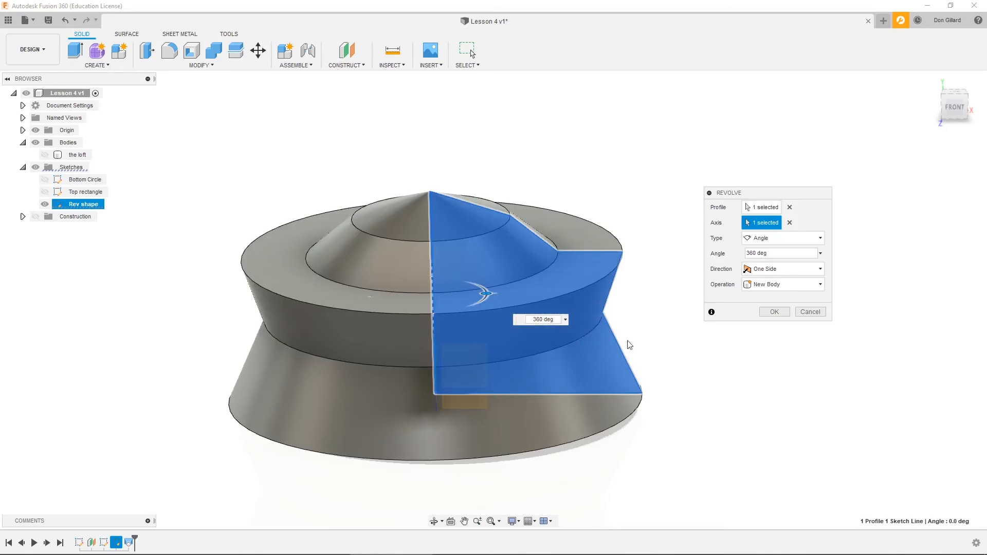
{"action": "left_click", "coordinate": [774, 313]}
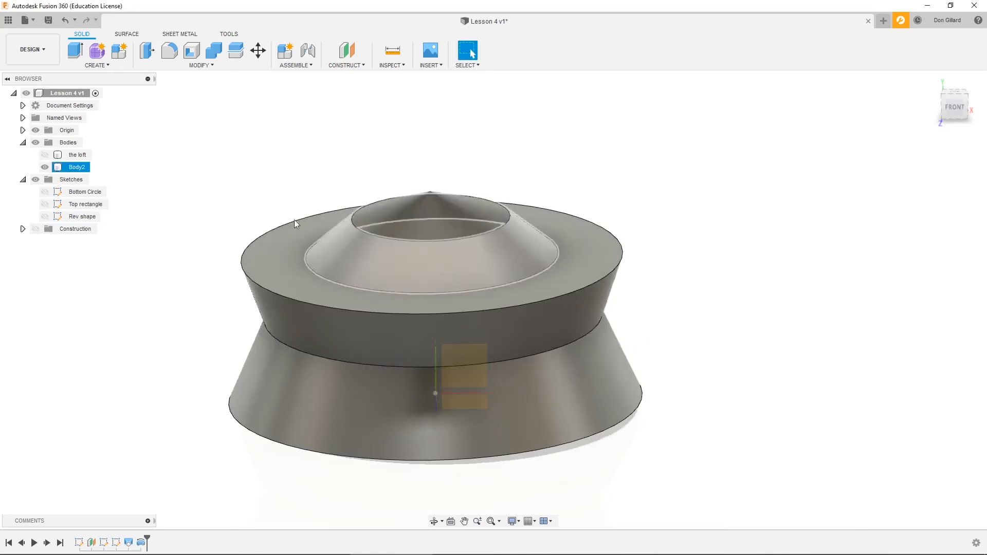
- Rename the revolved body as "Revole" and hide it along with the origin and the sketches
{"action": "left_click", "coordinate": [78, 168]}
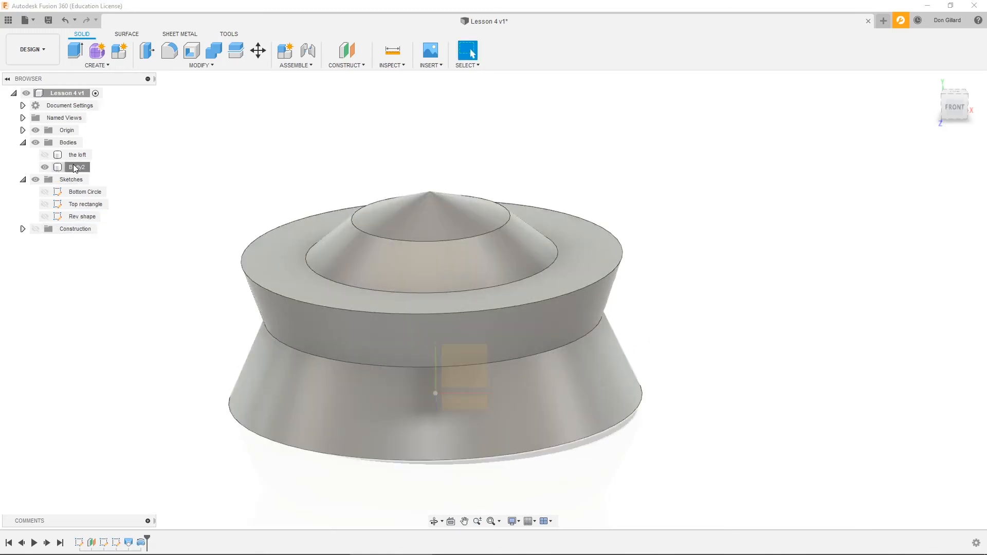
{"action": "double_click", "coordinate": [79, 168]}
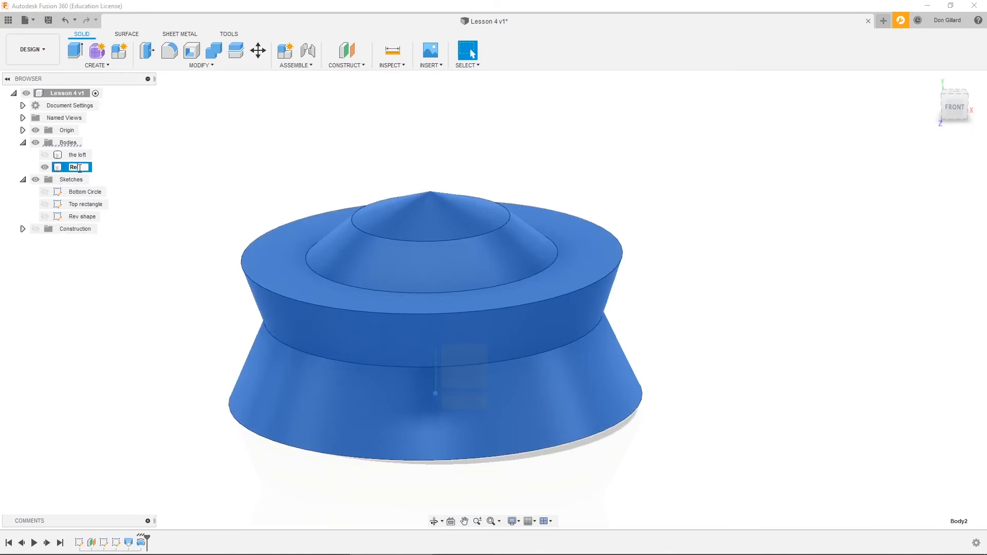
{"action": "left_click", "coordinate": [92, 246]}
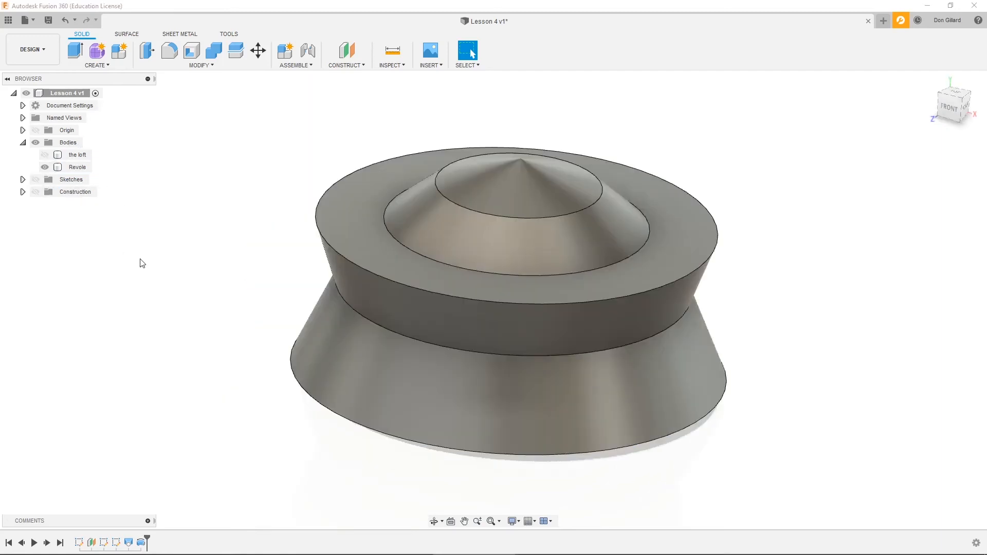
{"action": "left_click", "coordinate": [47, 167]}
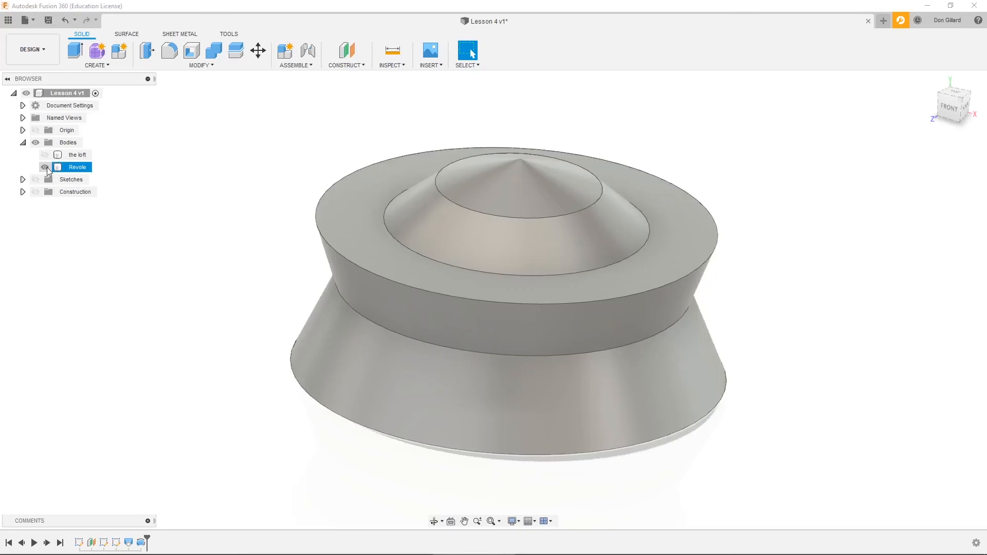
{"action": "left_click", "coordinate": [45, 167]}
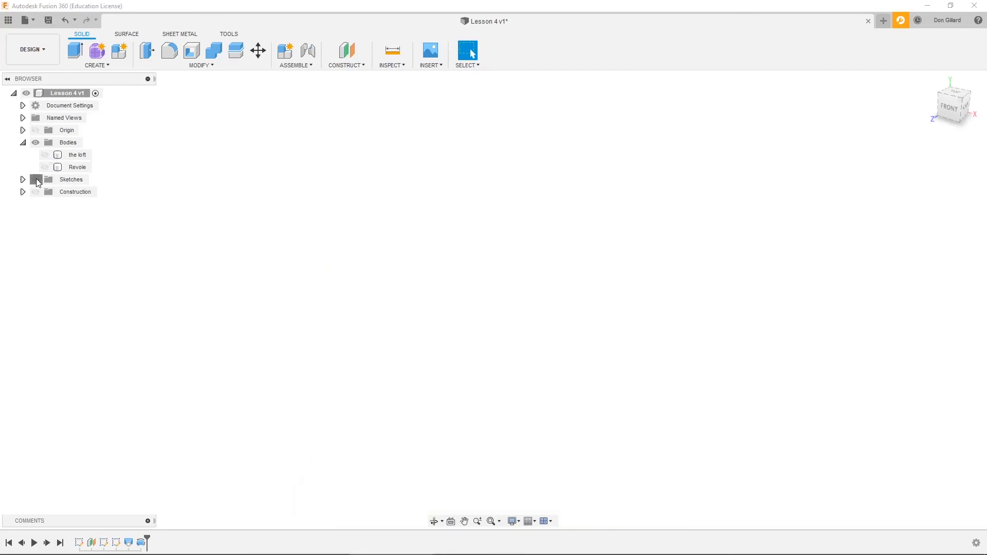
- Show the origin planes and start a new sketch on the vertical front plane
{"action": "left_click", "coordinate": [23, 180]}
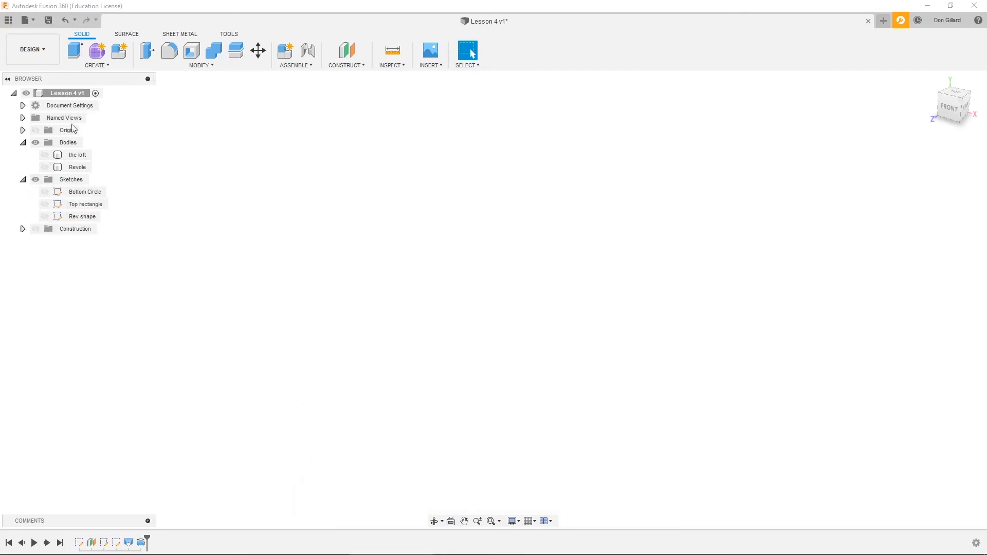
{"action": "left_click", "coordinate": [35, 130]}
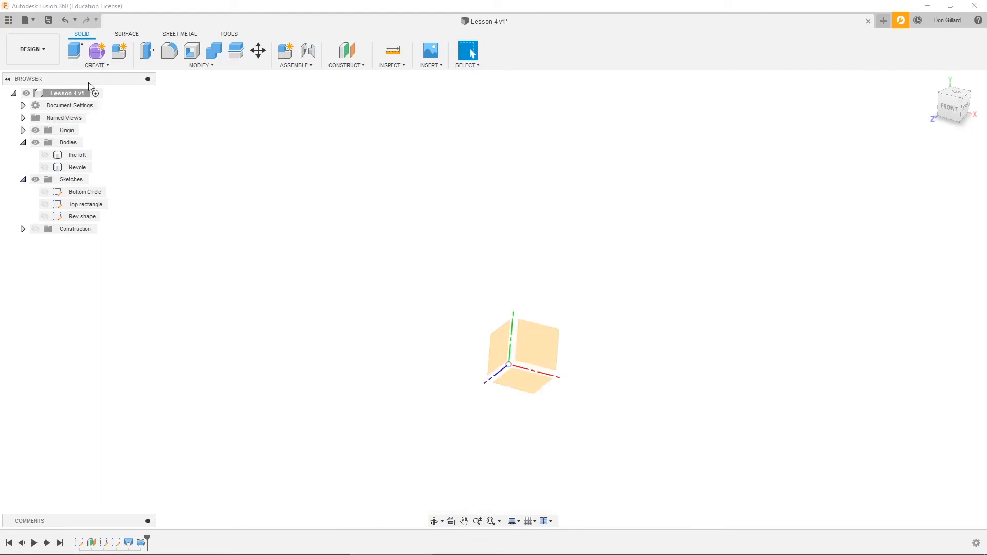
{"action": "left_click", "coordinate": [103, 66]}
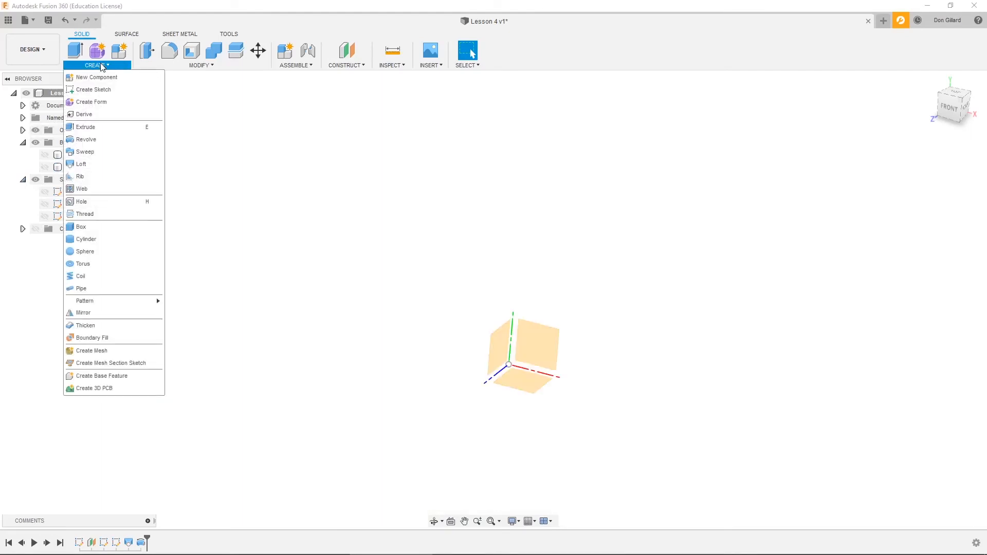
{"action": "left_click", "coordinate": [95, 88]}
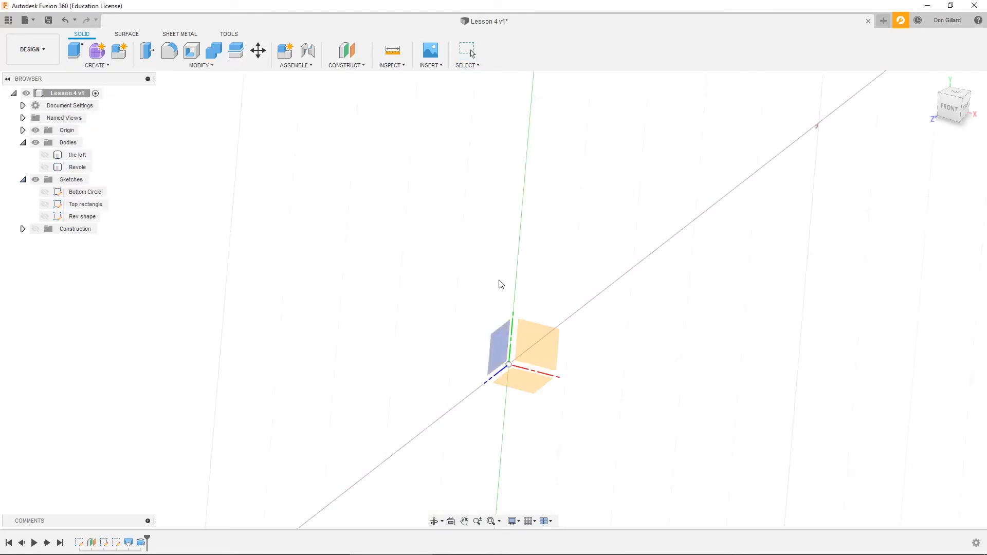
{"action": "left_click", "coordinate": [546, 338]}
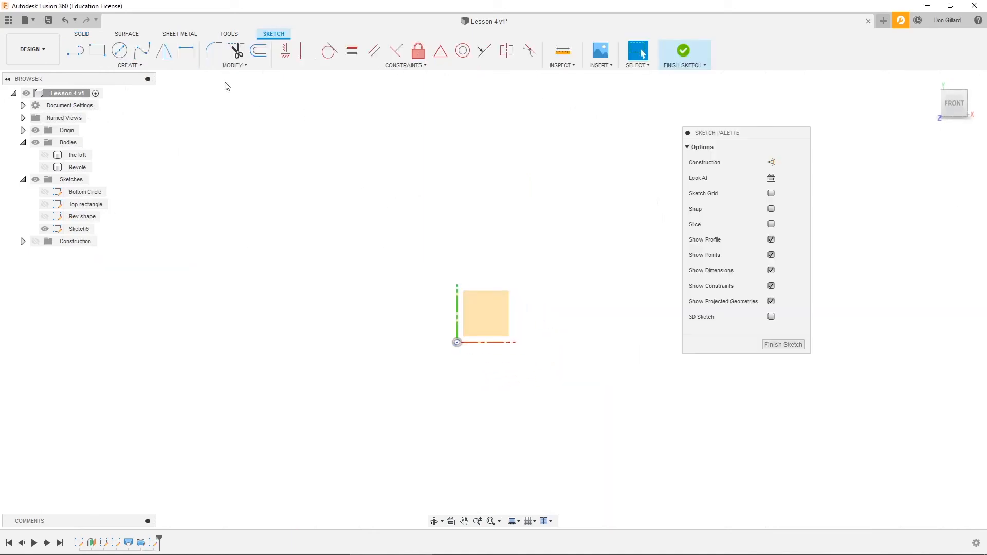
- Draw the profile's outer edge with lines: a horizontal base from the origin, a vertical side, and three segments sloping up toward the vertical axis
{"action": "left_click", "coordinate": [130, 65]}
{"action": "left_click", "coordinate": [136, 81]}
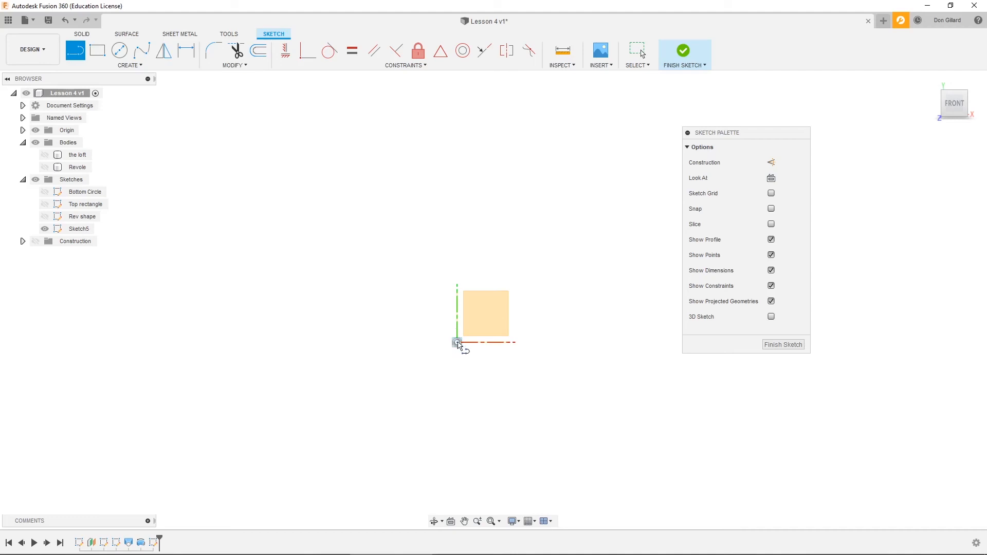
{"action": "left_click", "coordinate": [456, 342]}
{"action": "left_click", "coordinate": [605, 342]}
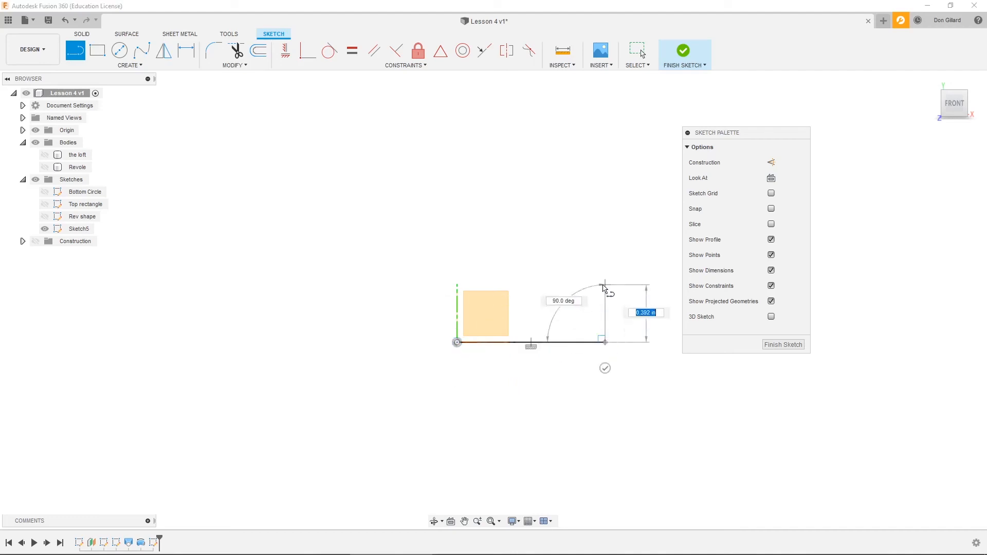
{"action": "left_click", "coordinate": [605, 263]}
{"action": "left_click", "coordinate": [556, 252]}
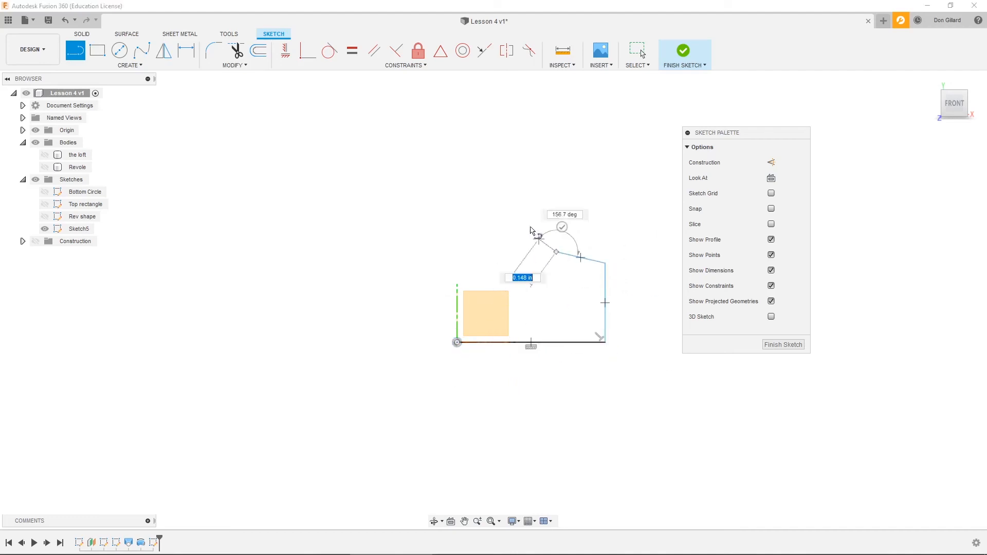
{"action": "left_click", "coordinate": [508, 212]}
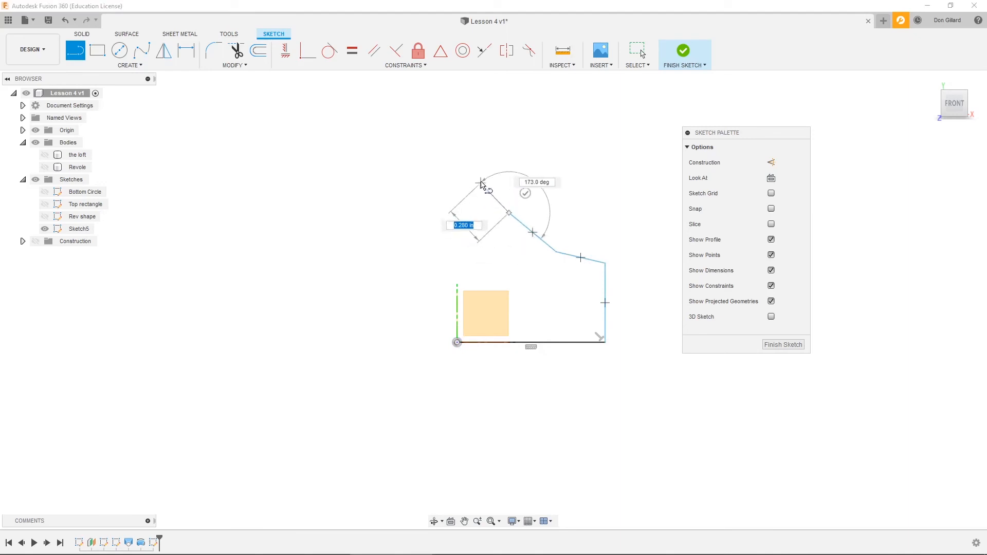
{"action": "left_click", "coordinate": [478, 181]}
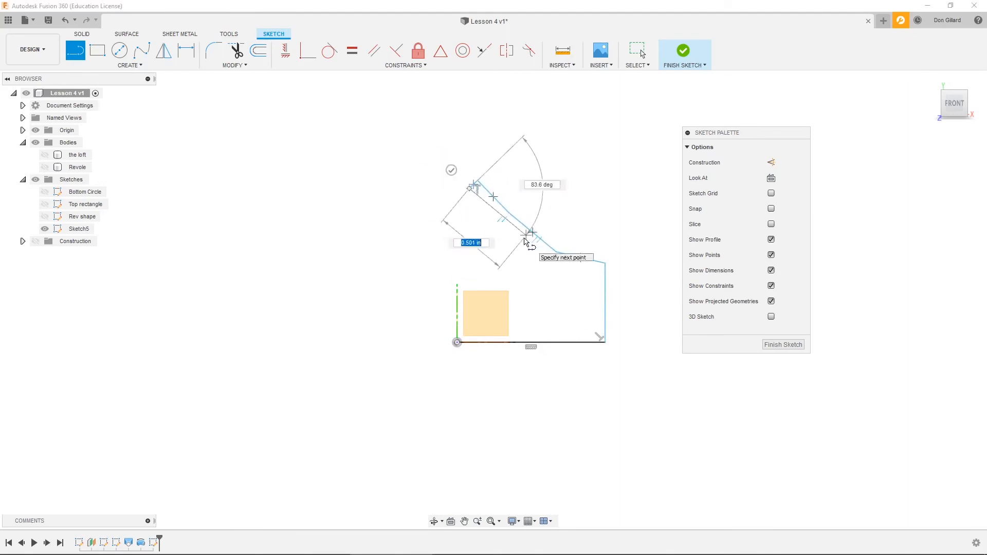
- Draw the inner edge roughly parallel to the outer one, with a horizontal run about 0.94 in long, close the thin-walled profile at the origin, and finish the sketch
{"action": "left_click", "coordinate": [527, 237]}
{"action": "left_click", "coordinate": [537, 250]}
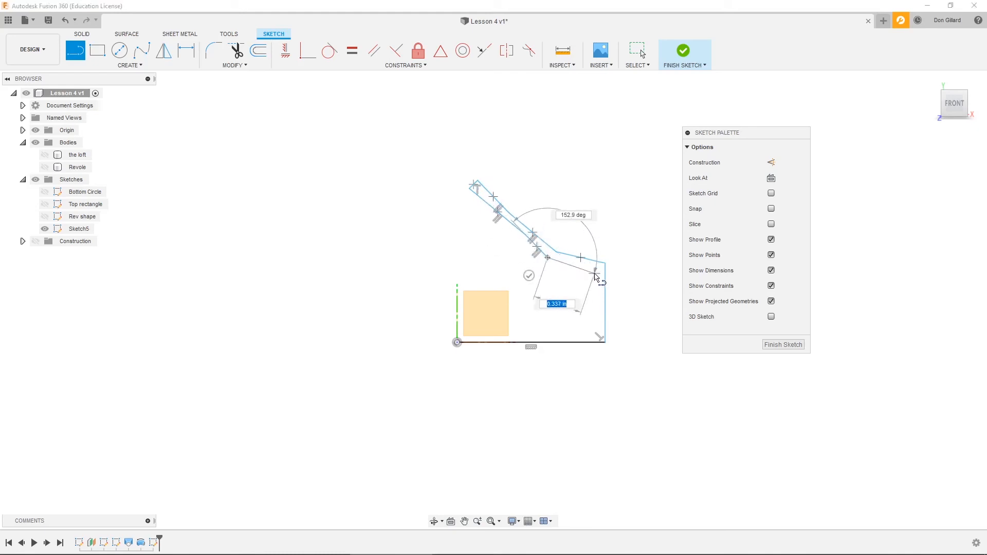
{"action": "left_click", "coordinate": [595, 268]}
{"action": "left_click", "coordinate": [595, 332]}
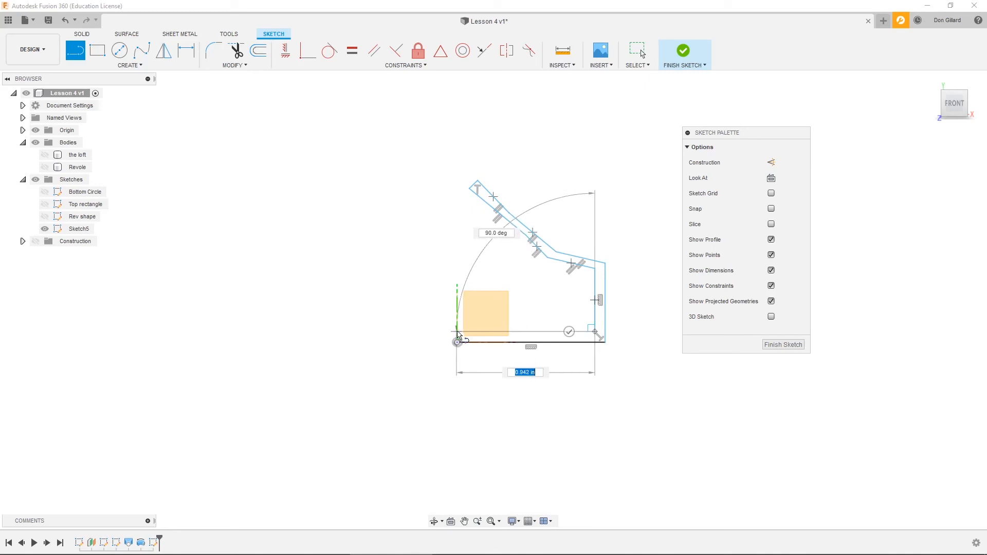
{"action": "left_click", "coordinate": [458, 333]}
{"action": "left_click", "coordinate": [457, 342]}
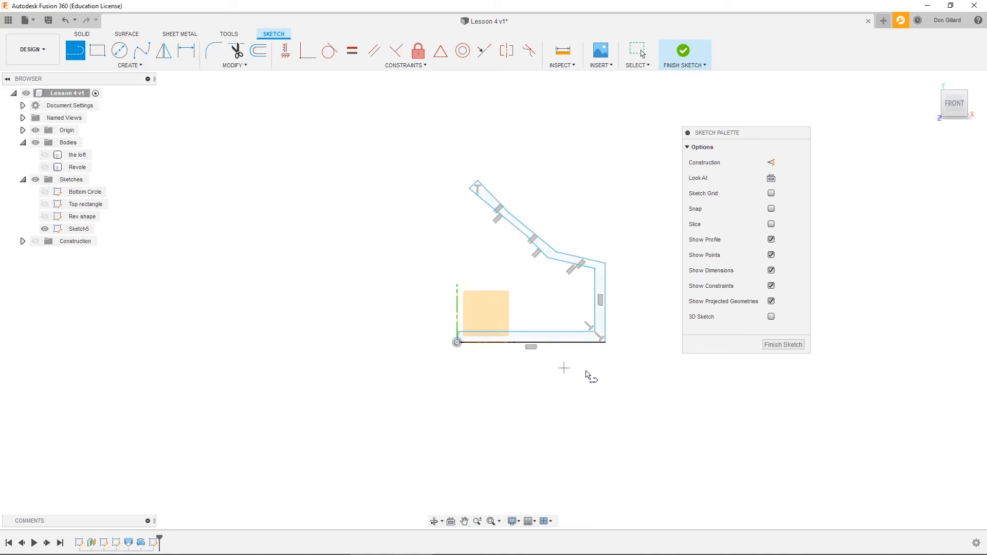
{"action": "left_click", "coordinate": [786, 346]}
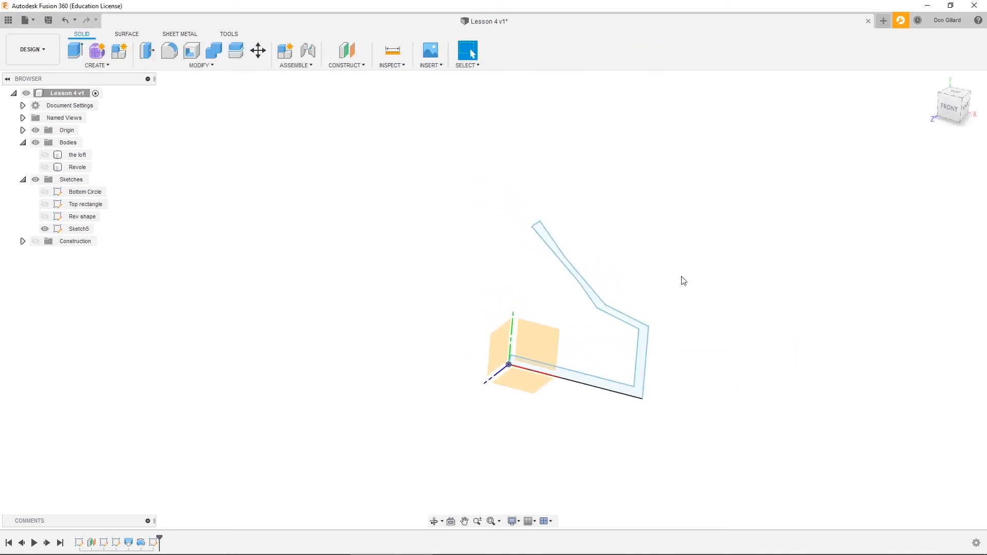
- Hide the origin and revolve the thin-walled profile 360 degrees around the vertical Y axis as a new body
{"action": "left_click", "coordinate": [34, 130]}
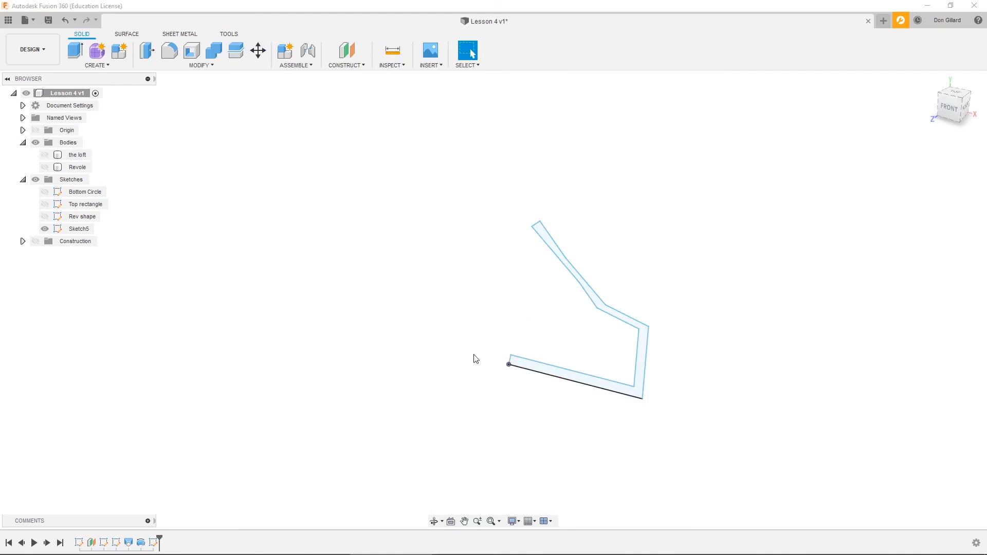
{"action": "left_click", "coordinate": [109, 66]}
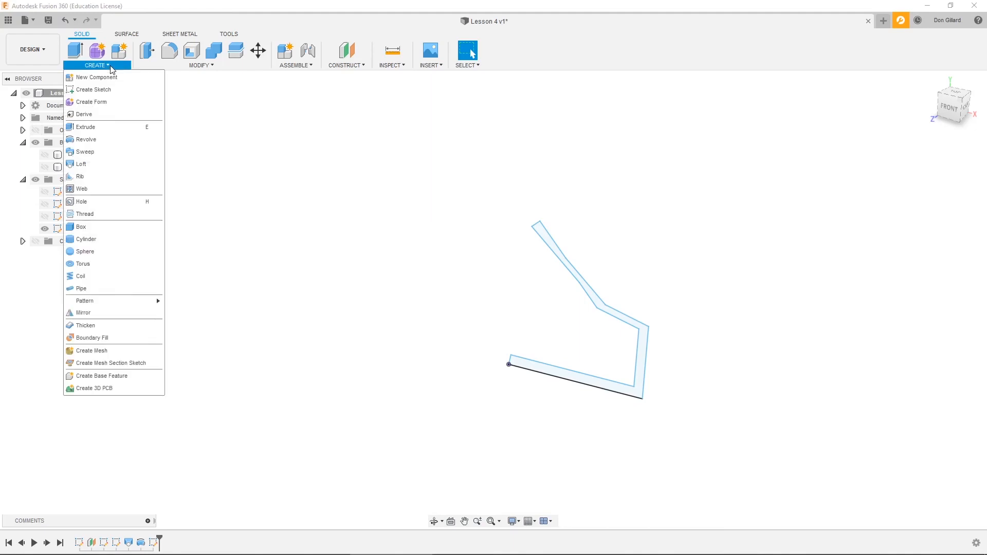
{"action": "left_click", "coordinate": [103, 138]}
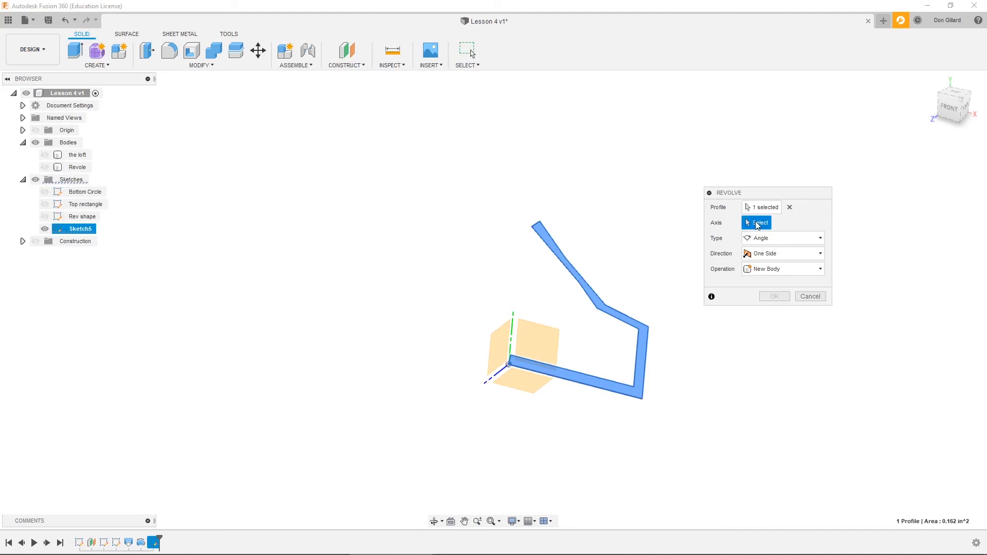
{"action": "left_click", "coordinate": [512, 319]}
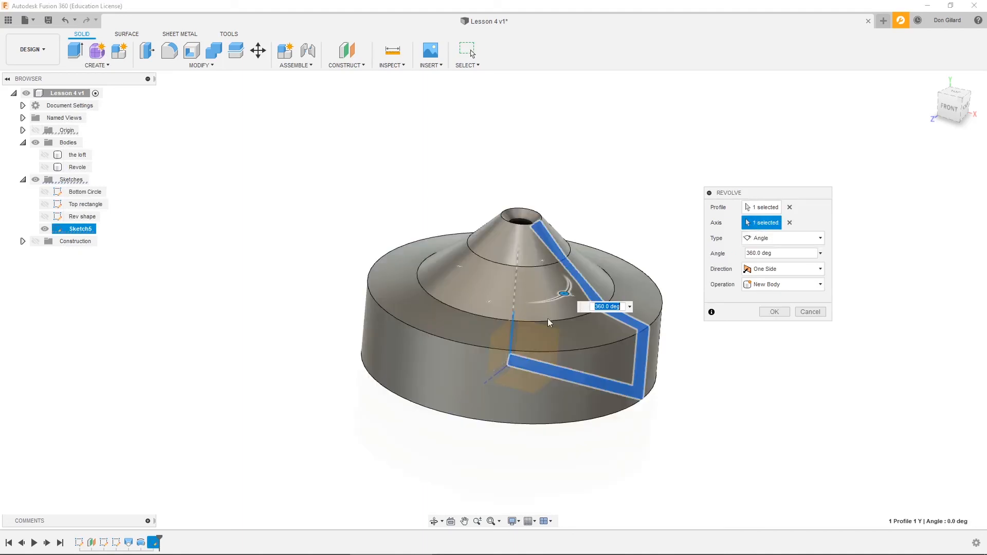
{"action": "left_click_drag", "start_coordinate": [753, 199], "coordinate": [730, 164]}
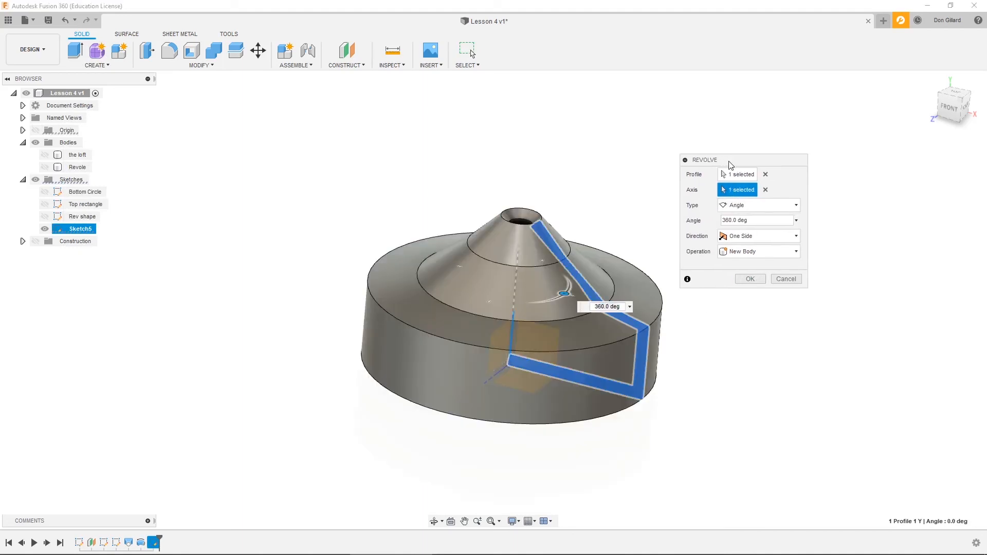
{"action": "left_click", "coordinate": [746, 279]}
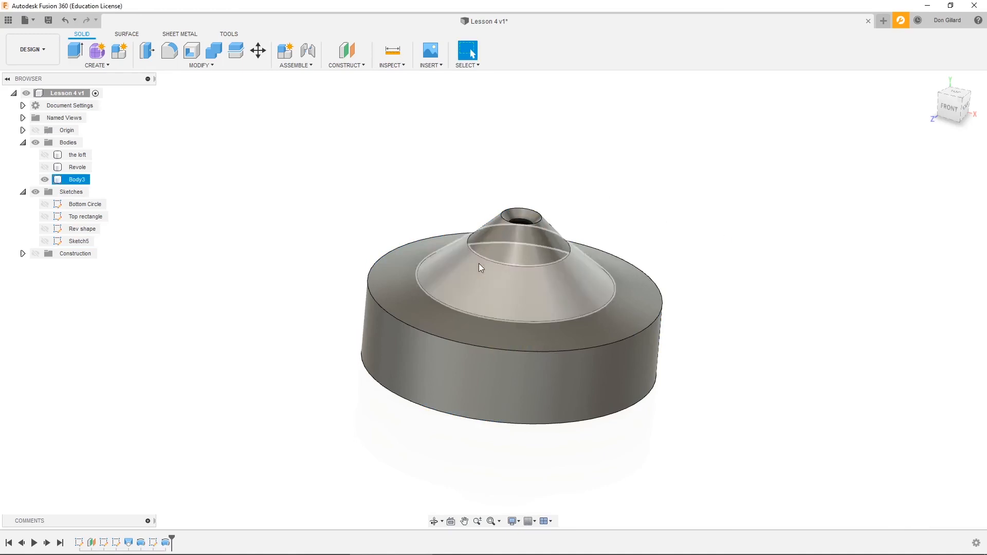
- Show the thin-walled profile's sketch together with the new revolved body
{"action": "middle_click_drag", "start_coordinate": [816, 209], "coordinate": [535, 206], "text": "shift"}
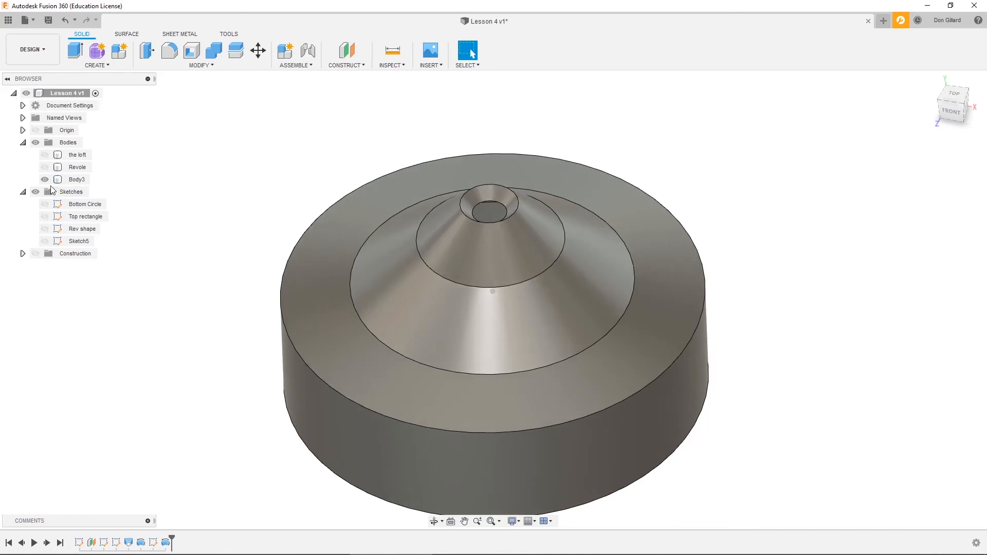
{"action": "left_click", "coordinate": [47, 242]}
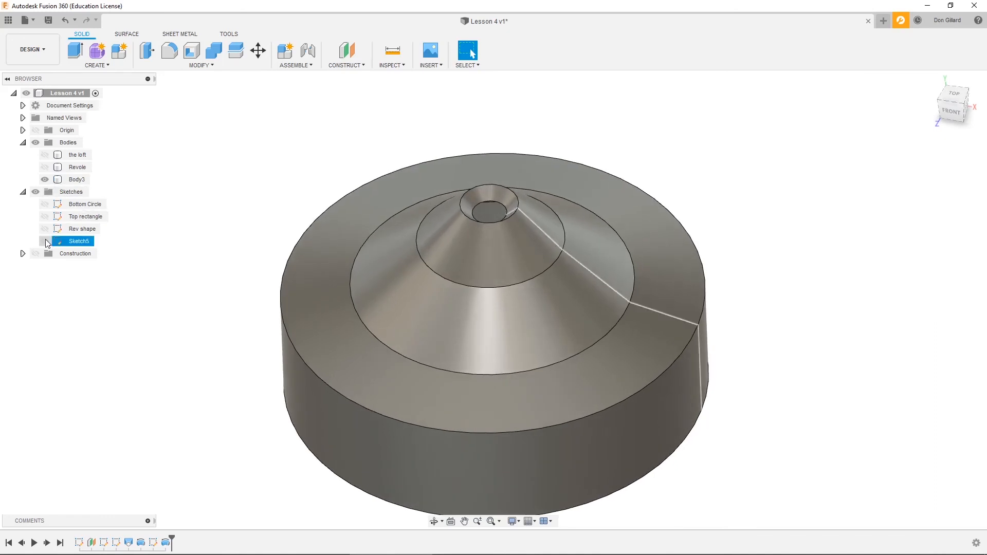
{"action": "left_click", "coordinate": [46, 241]}
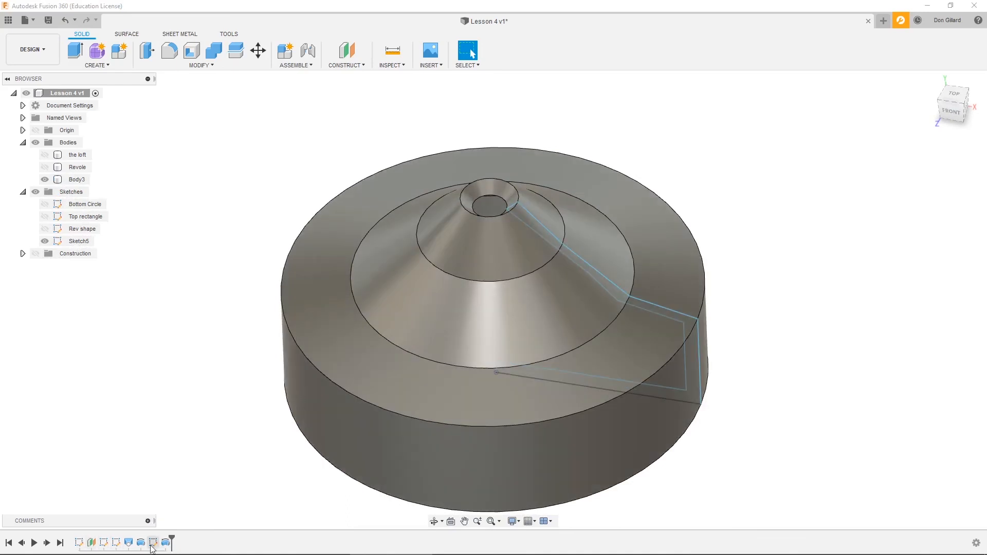
- Edit the latest revolve feature, try partial revolve angles, and set the angle back to 360 degrees
{"action": "left_click", "coordinate": [168, 544]}
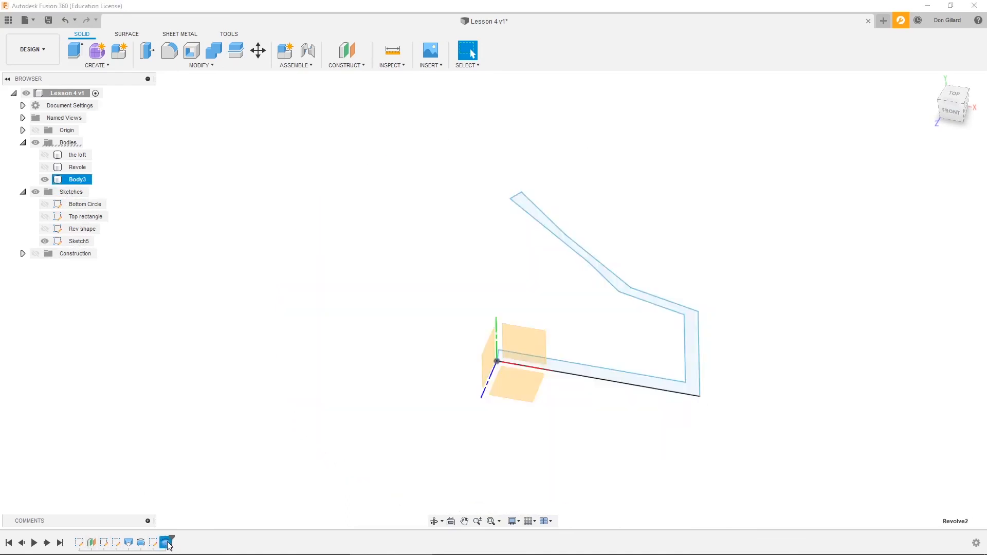
{"action": "double_click", "coordinate": [167, 544]}
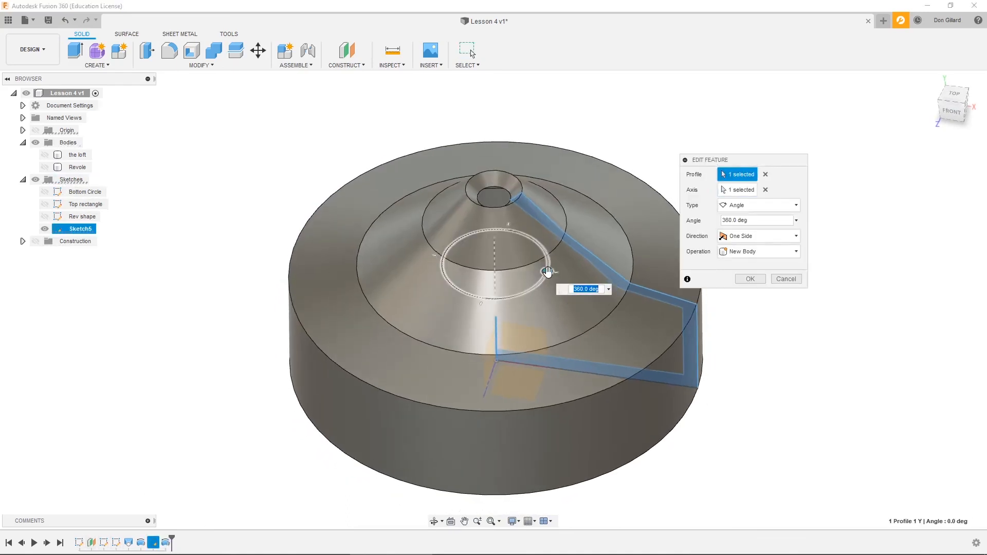
{"action": "left_click_drag", "start_coordinate": [547, 272], "coordinate": [453, 286]}
{"action": "middle_click_drag", "start_coordinate": [454, 286], "coordinate": [505, 277], "text": "shift"}
{"action": "left_click_drag", "start_coordinate": [504, 276], "coordinate": [449, 291]}
{"action": "type", "text": "30"}
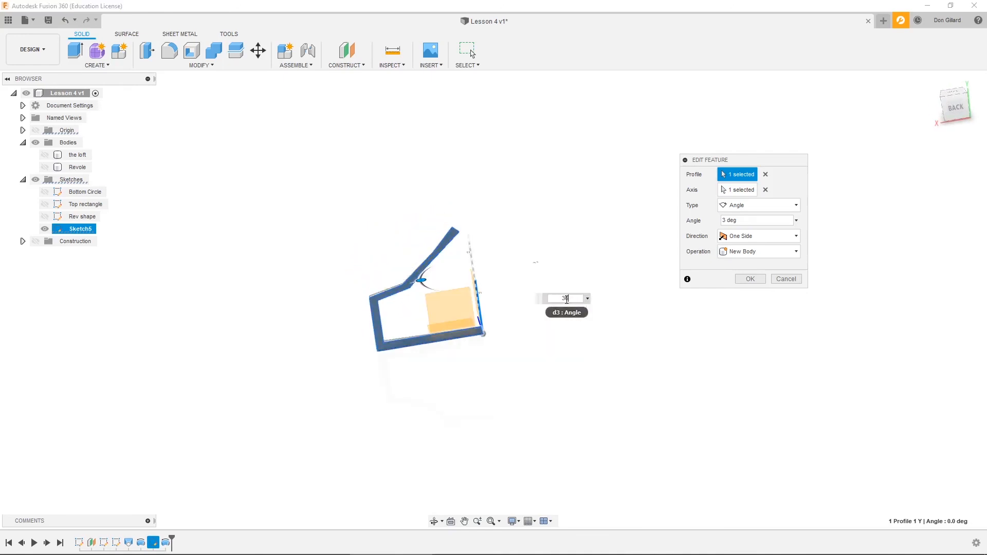
{"action": "left_click", "coordinate": [760, 280]}
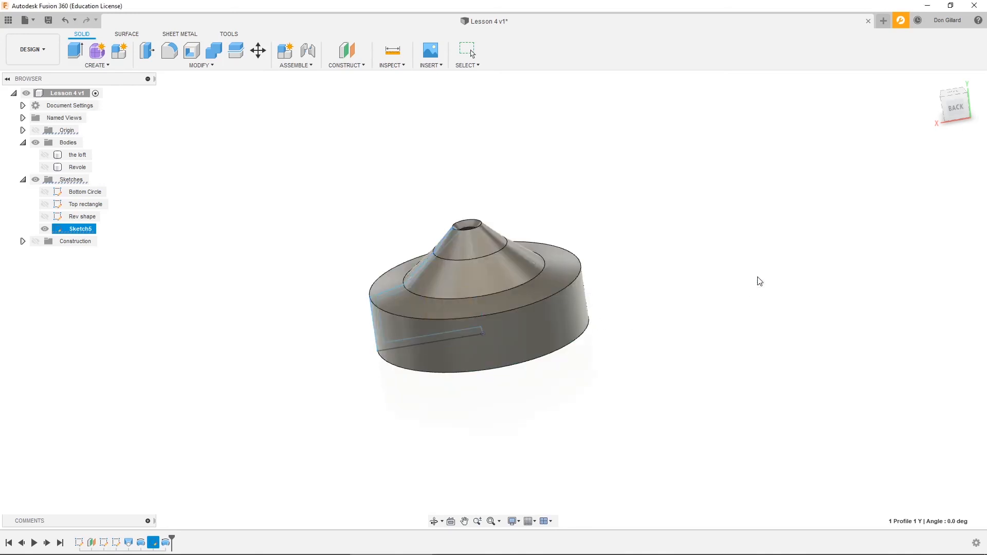
{"action": "middle_click_drag", "start_coordinate": [661, 270], "coordinate": [774, 290], "text": "shift"}
{"action": "scroll", "coordinate": [724, 302], "scroll_direction": "up", "scroll_amount": 3}
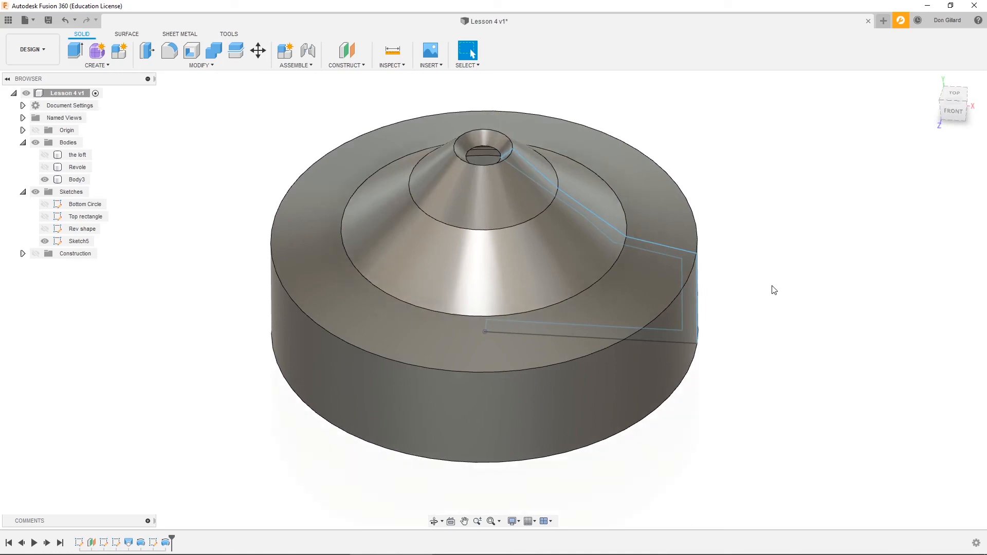
{"action": "left_click", "coordinate": [572, 223]}
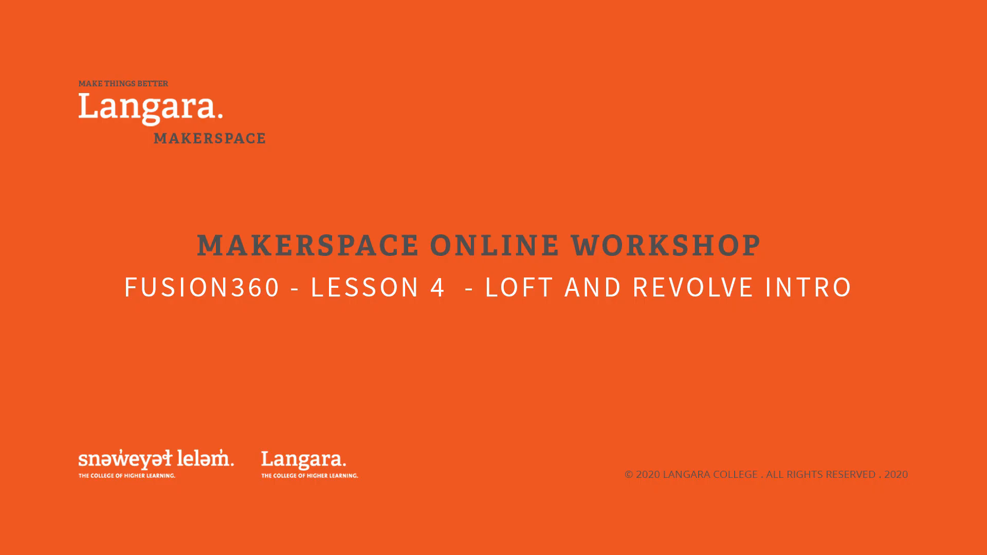